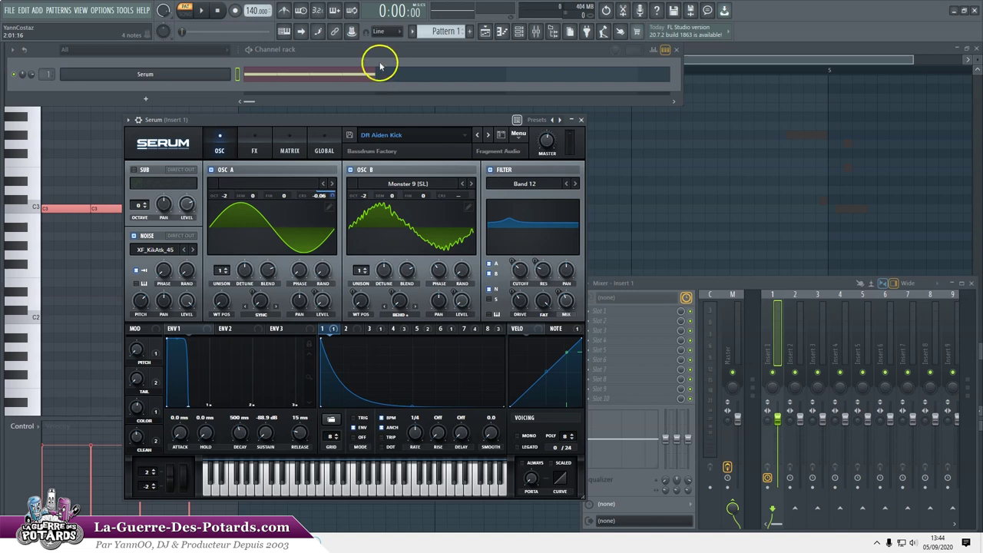
# Move the Serum window to uncover more of the notes in the piano roll
pyautogui.moveTo(374, 119); pyautogui.dragTo(395, 129)
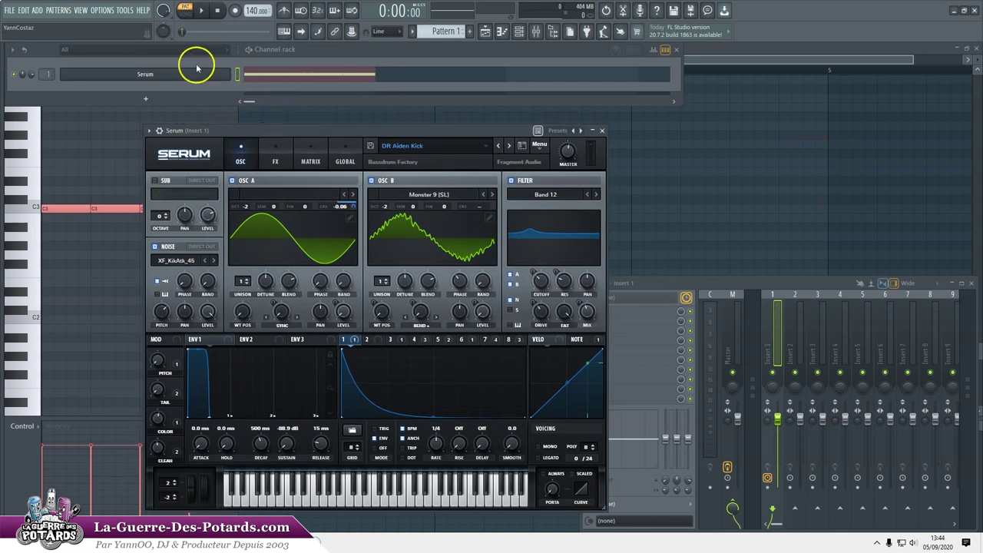
pyautogui.moveTo(395, 127); pyautogui.dragTo(414, 126)
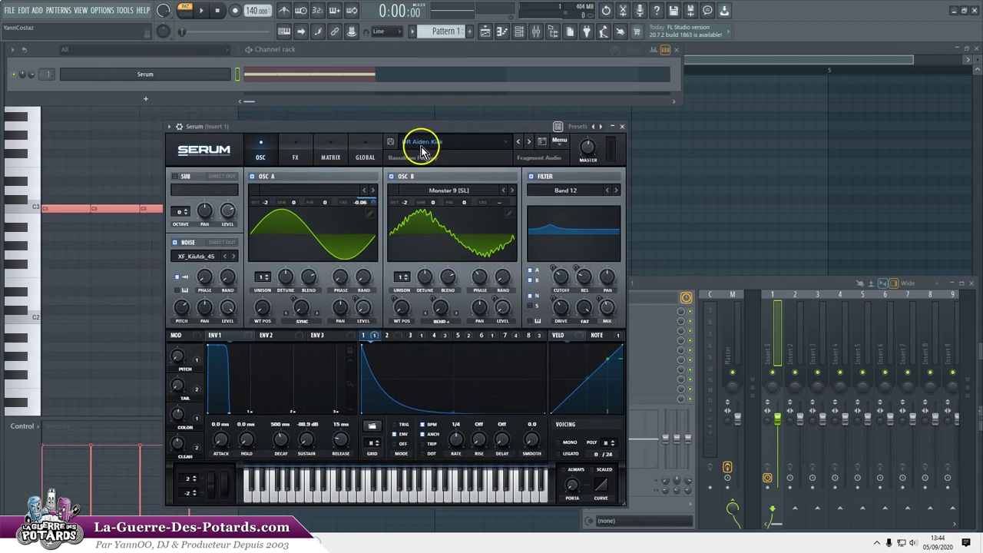
pyautogui.moveTo(422, 128)
pyautogui.mouseDown()
pyautogui.moveTo(397, 130)
pyautogui.moveTo(419, 127)
pyautogui.mouseUp()
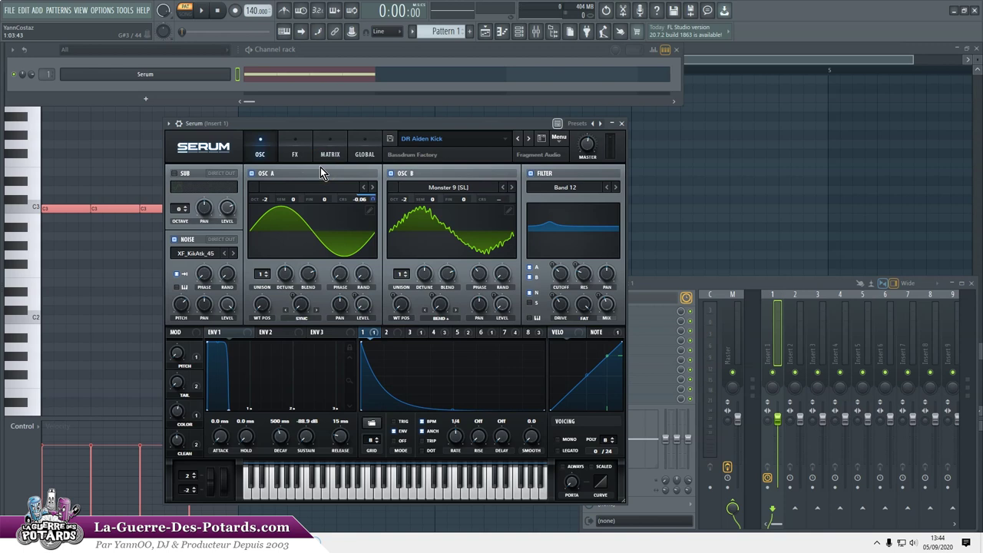
pyautogui.moveTo(451, 154)
pyautogui.mouseDown()
pyautogui.moveTo(449, 168)
pyautogui.moveTo(420, 139)
pyautogui.mouseUp()
# Look through the DR Aiden Kick preset's FX, Matrix and Global pages, and return to the oscillator page
pyautogui.click(293, 152)
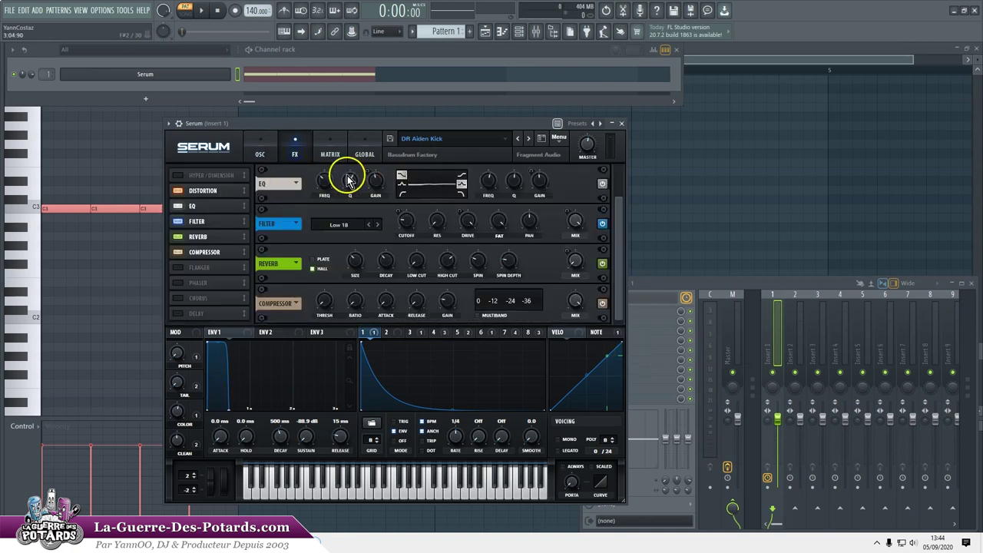
pyautogui.click(328, 149)
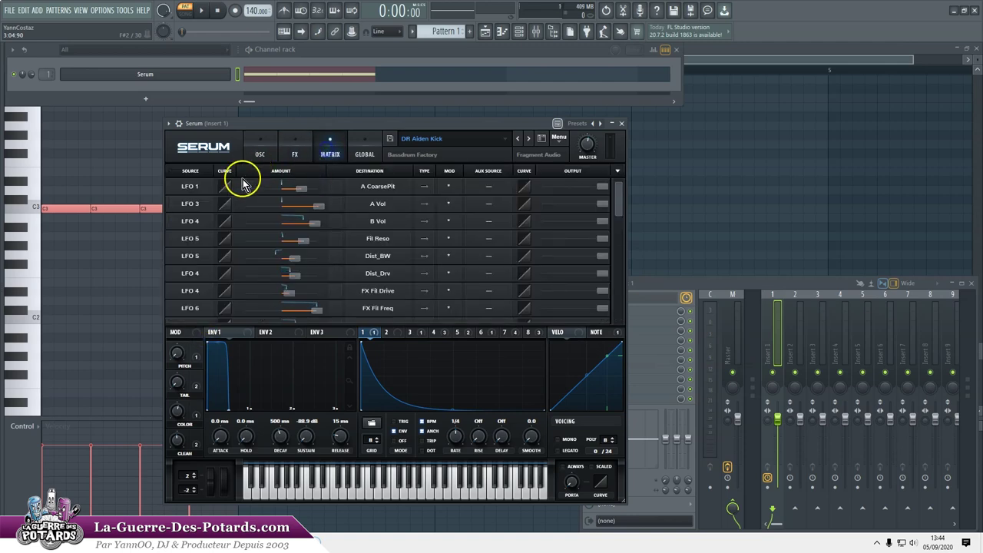
pyautogui.click(355, 153)
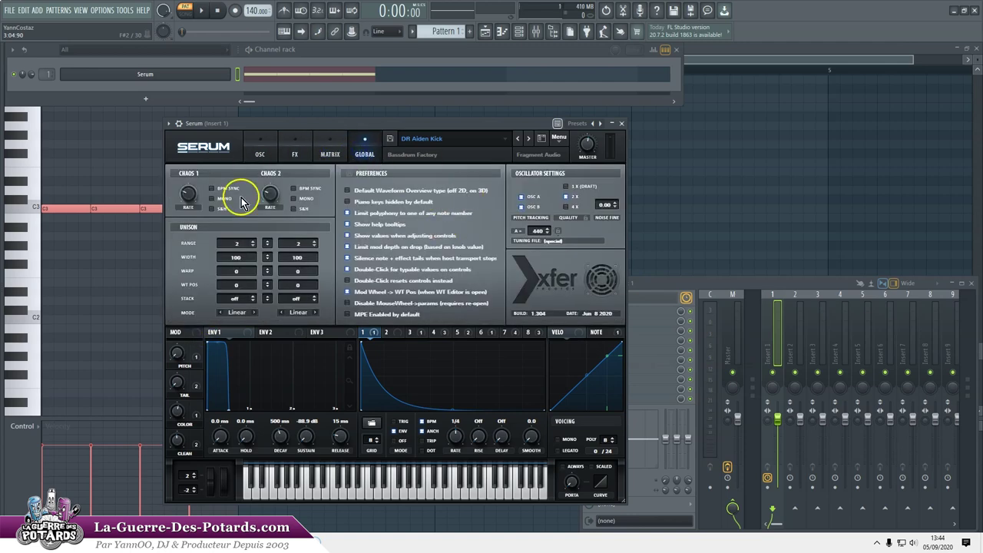
pyautogui.click(260, 152)
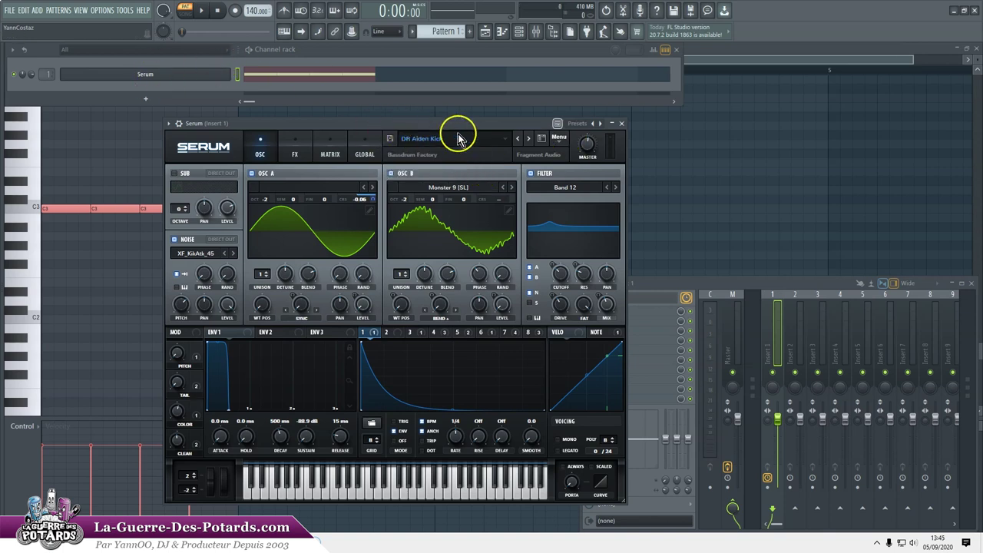
# Play and stop the kick pattern, and place the Serum window beside the four C3 notes
pyautogui.press('space')
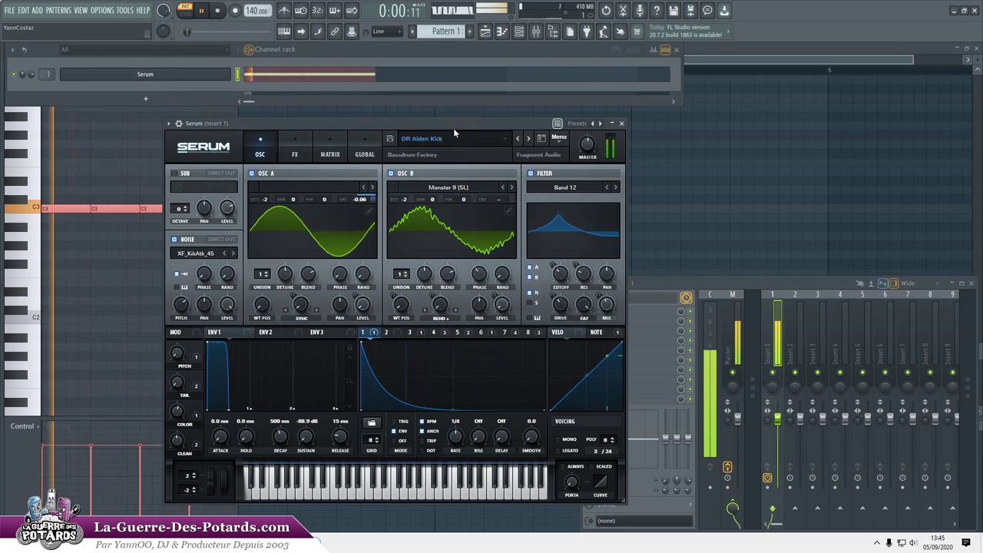
pyautogui.click(184, 250)
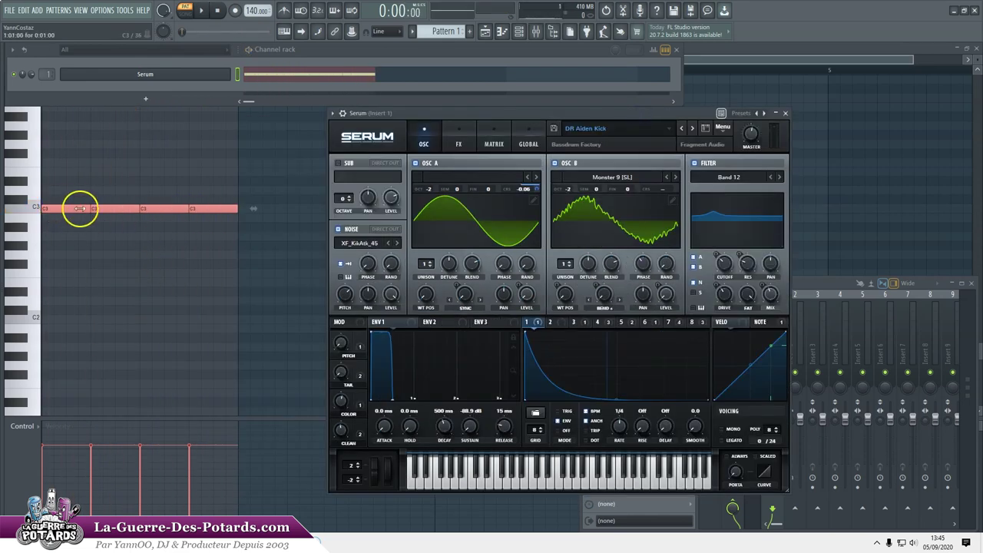
pyautogui.moveTo(487, 114); pyautogui.dragTo(398, 110)
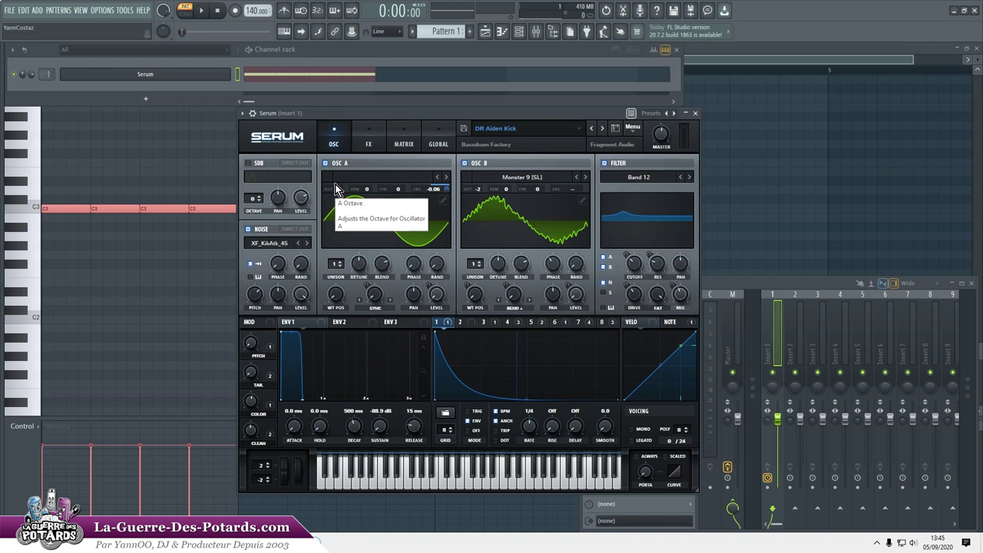
# Examine the curves of LFOs 1, 3, 4, 5 and 7 and the oscillator and filter controls they modulate
pyautogui.click(397, 171)
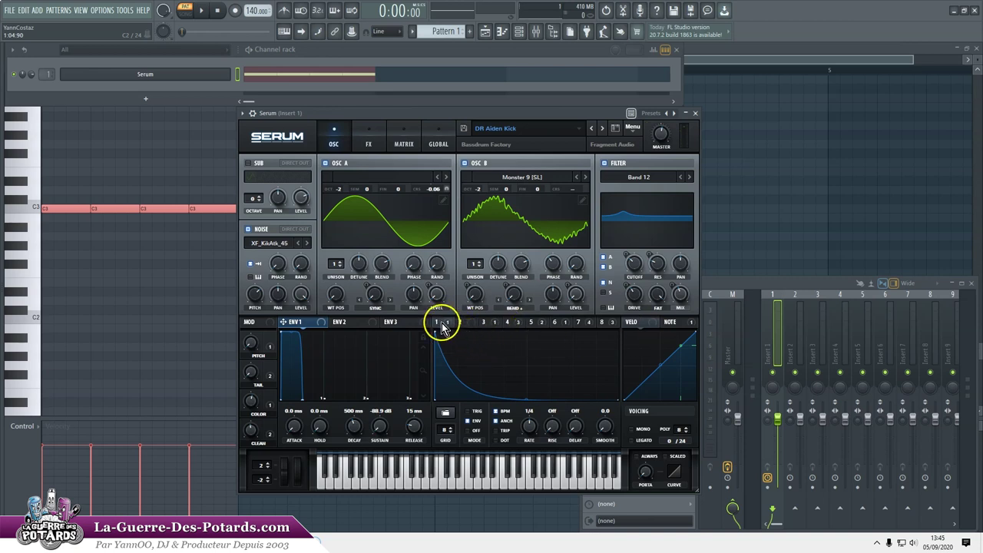
pyautogui.click(489, 322)
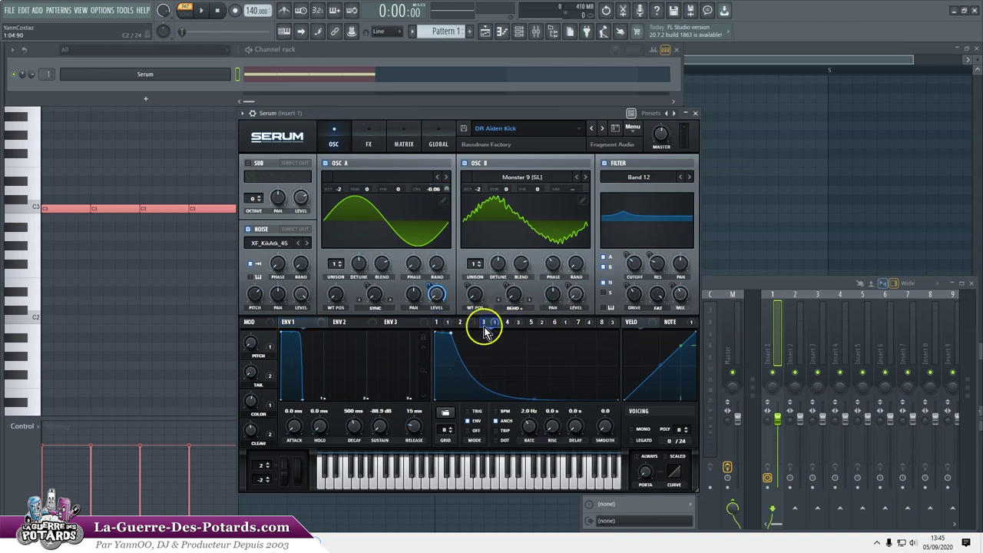
pyautogui.click(437, 323)
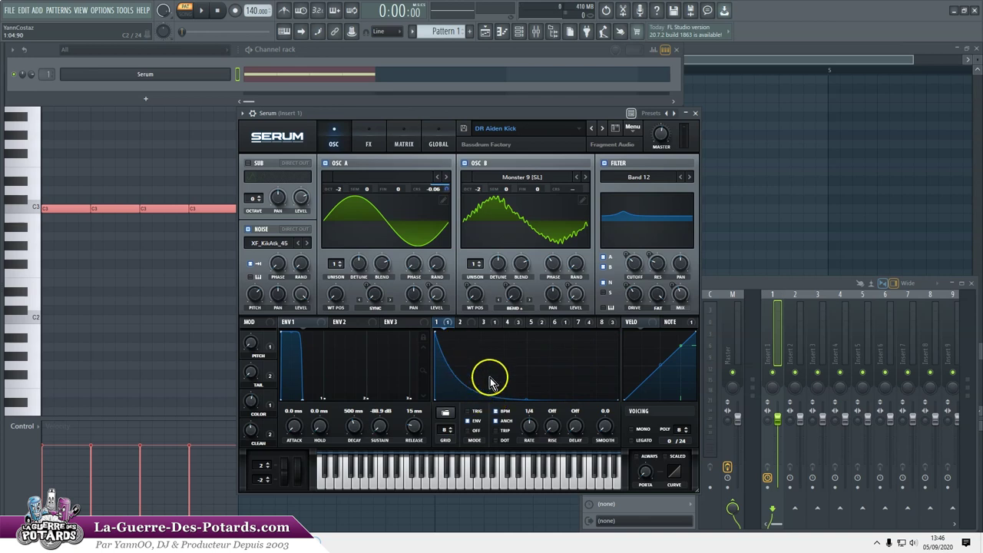
pyautogui.click(491, 324)
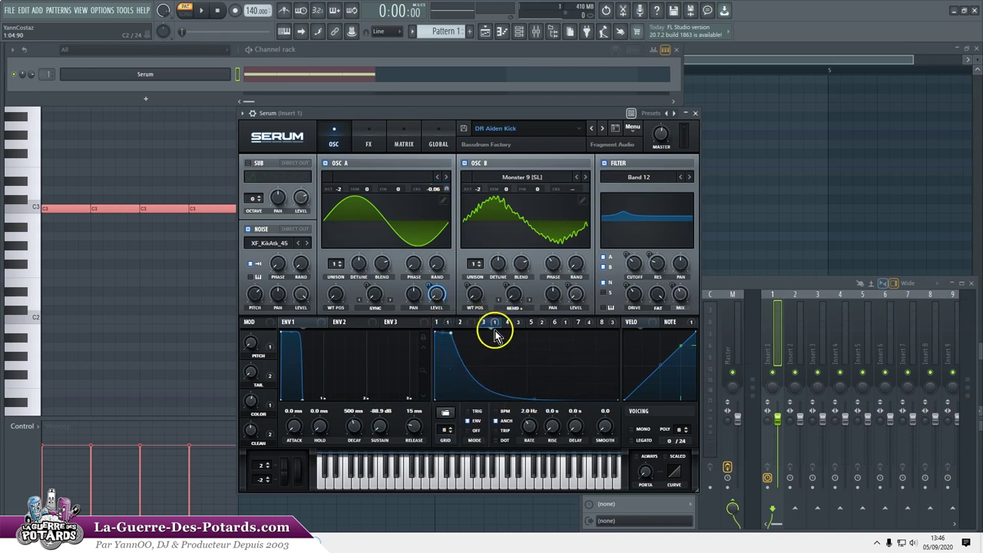
pyautogui.moveTo(450, 336); pyautogui.dragTo(438, 298)
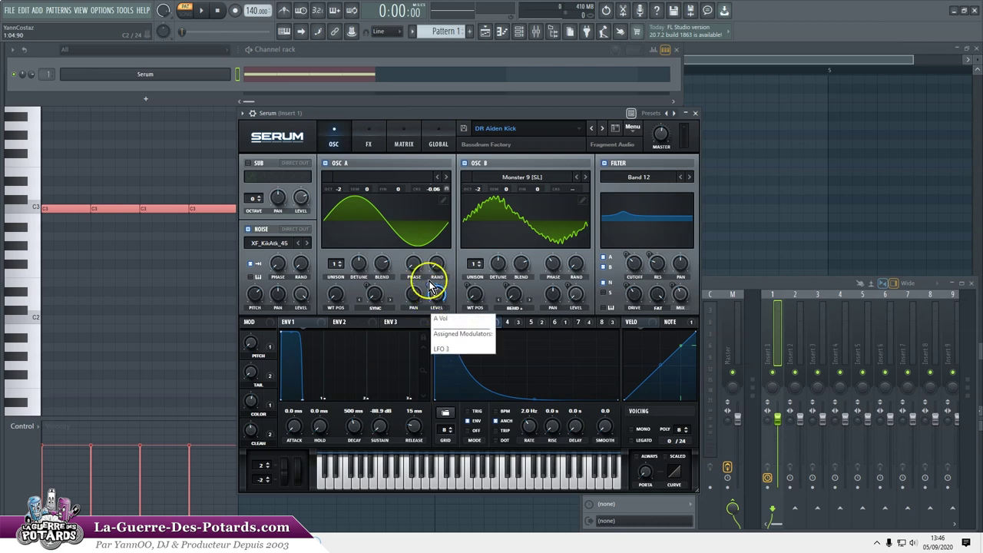
pyautogui.click(508, 323)
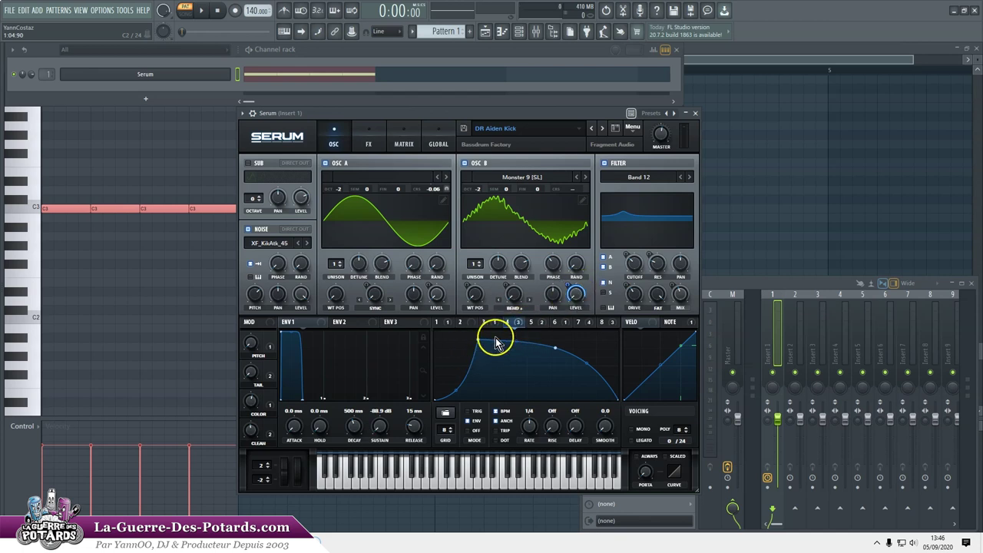
pyautogui.click(530, 321)
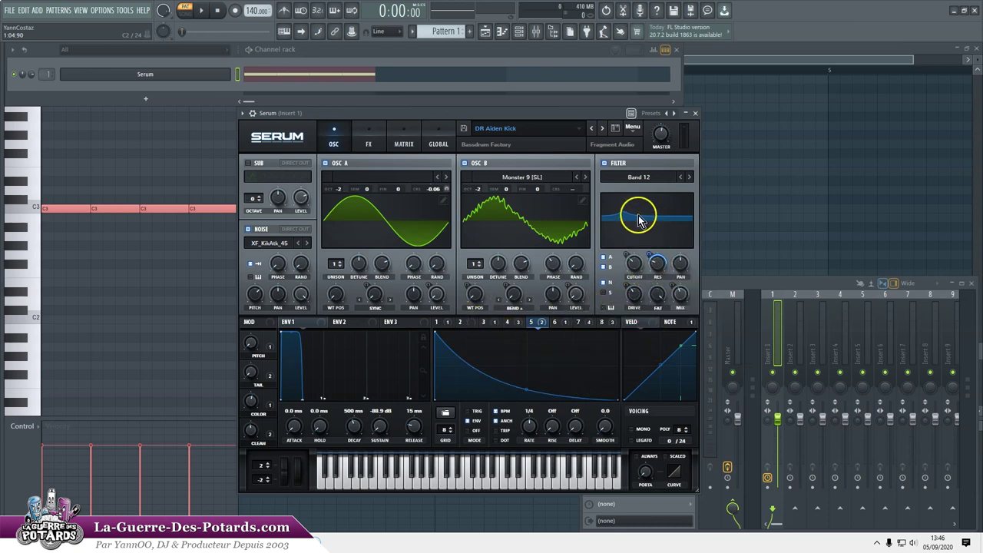
pyautogui.click(447, 323)
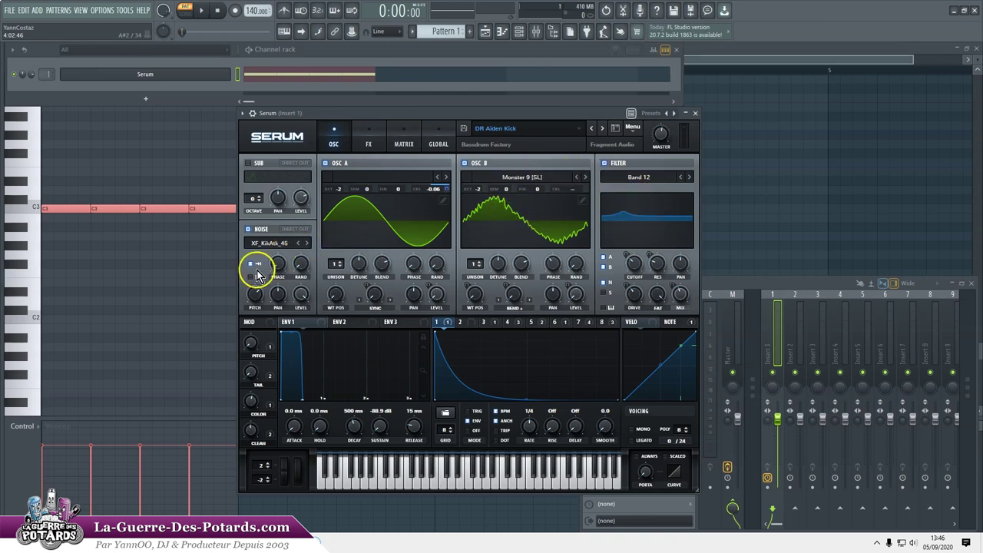
pyautogui.click(579, 322)
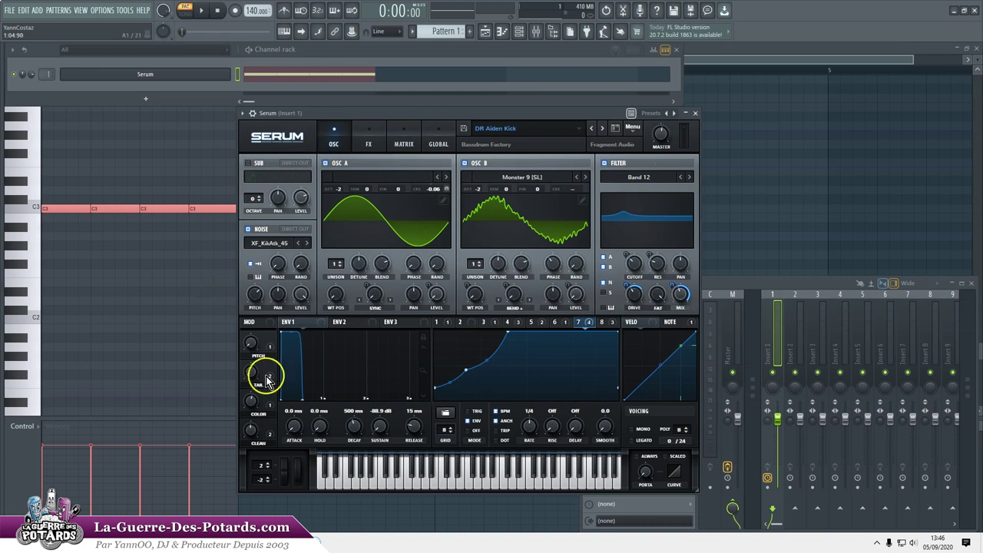
# Check the preset's effects chain, return to the oscillators and listen to the kick pattern
pyautogui.click(367, 140)
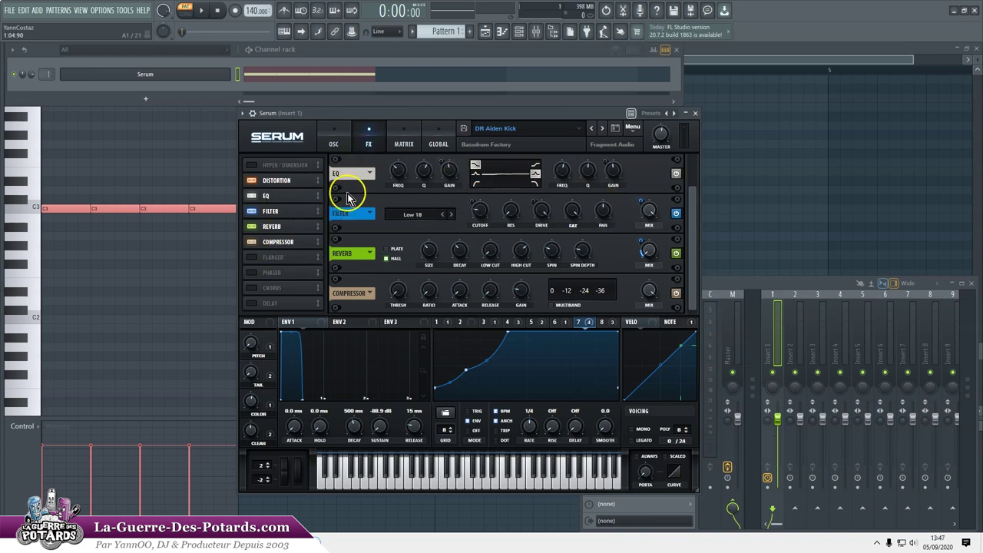
pyautogui.click(336, 141)
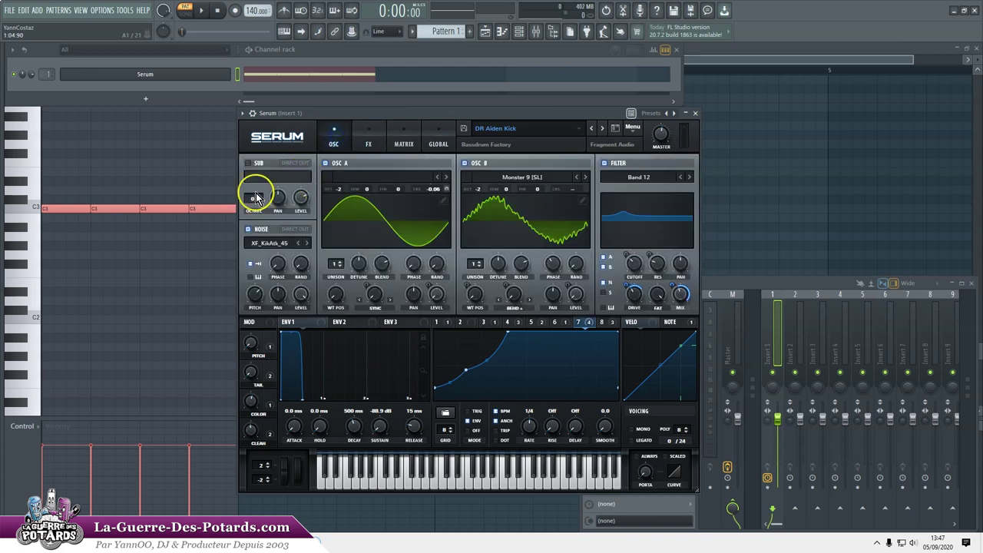
pyautogui.press('space')
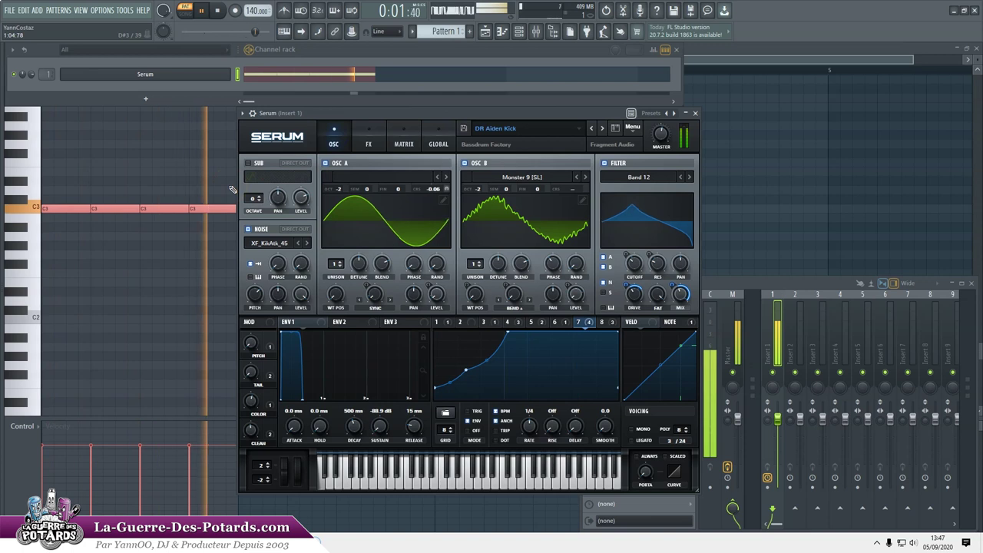
pyautogui.press('space')
pyautogui.click(335, 179)
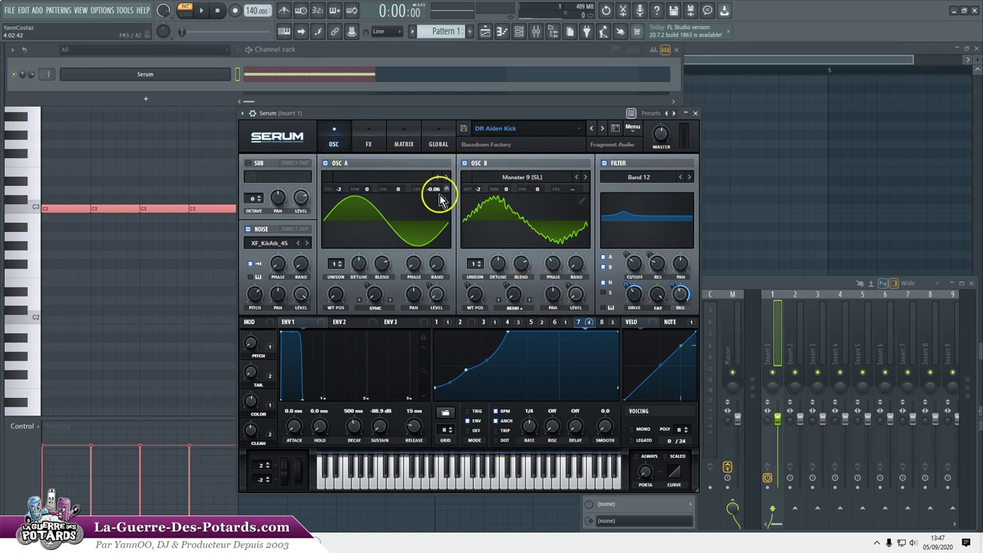
# Bypass the Compressor, Reverb, Filter and EQ in Serum's effects chain while the pattern plays
pyautogui.click(373, 139)
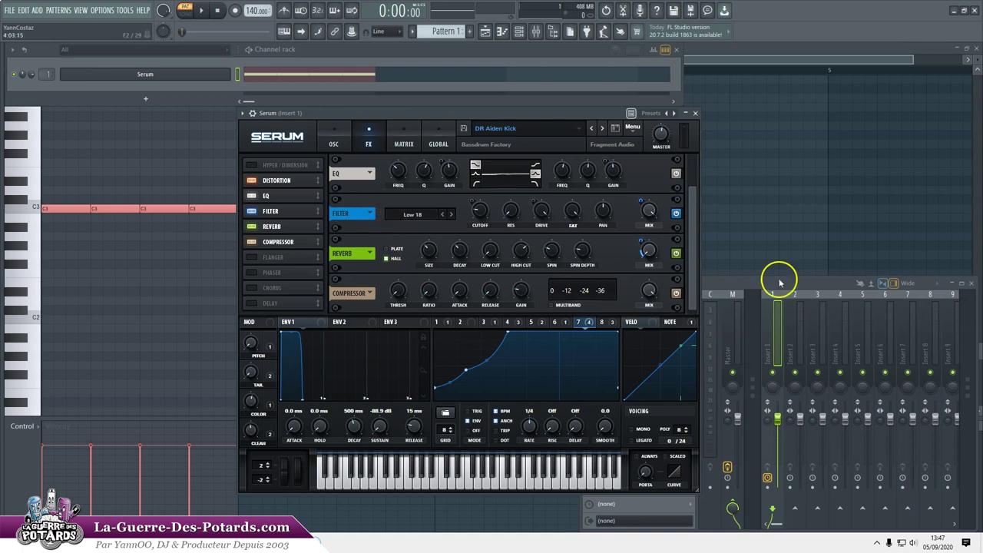
pyautogui.click(334, 137)
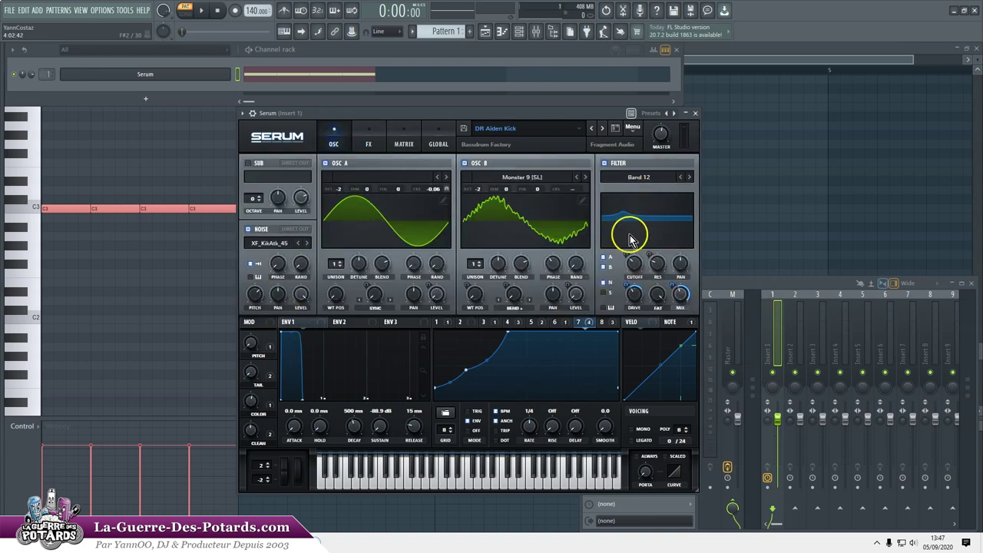
pyautogui.click(369, 140)
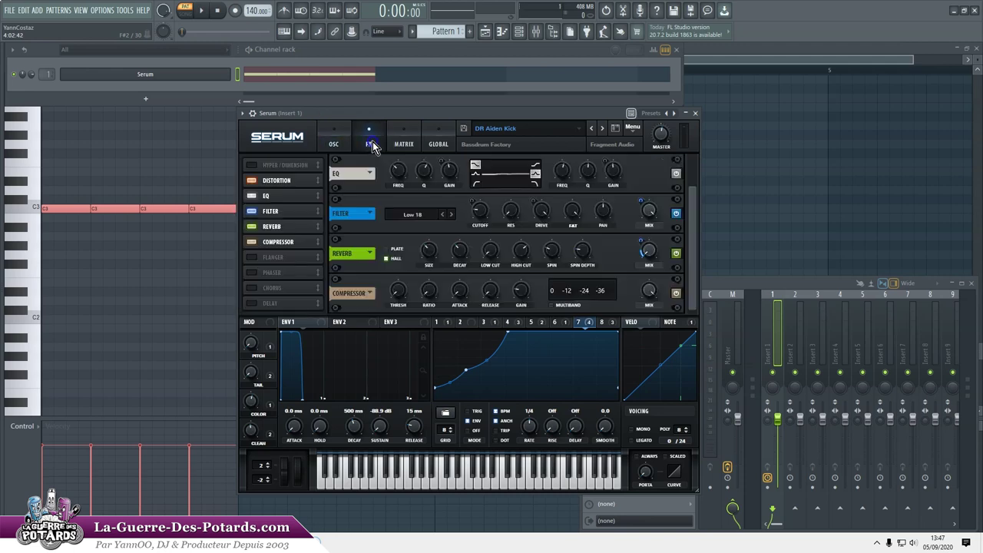
pyautogui.moveTo(3, 222)
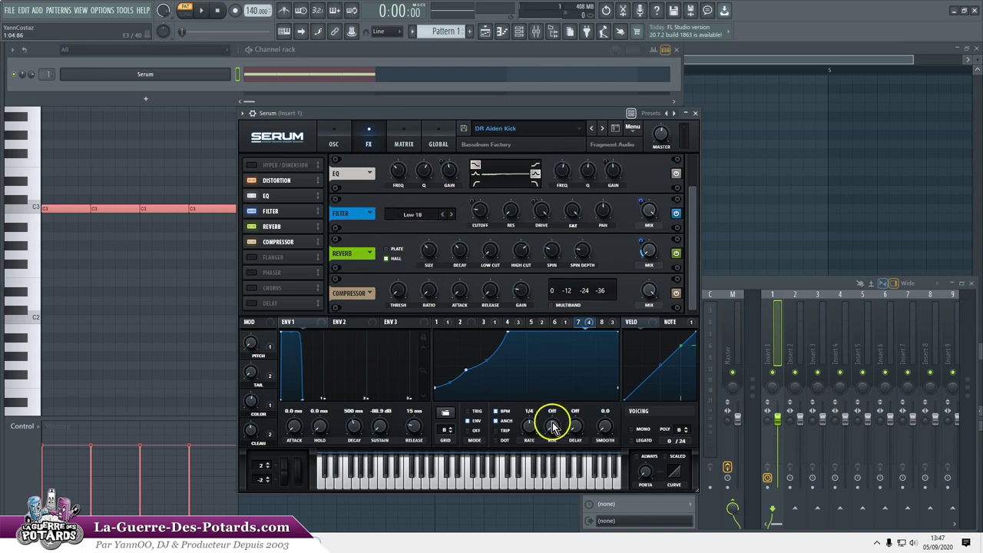
pyautogui.press('space')
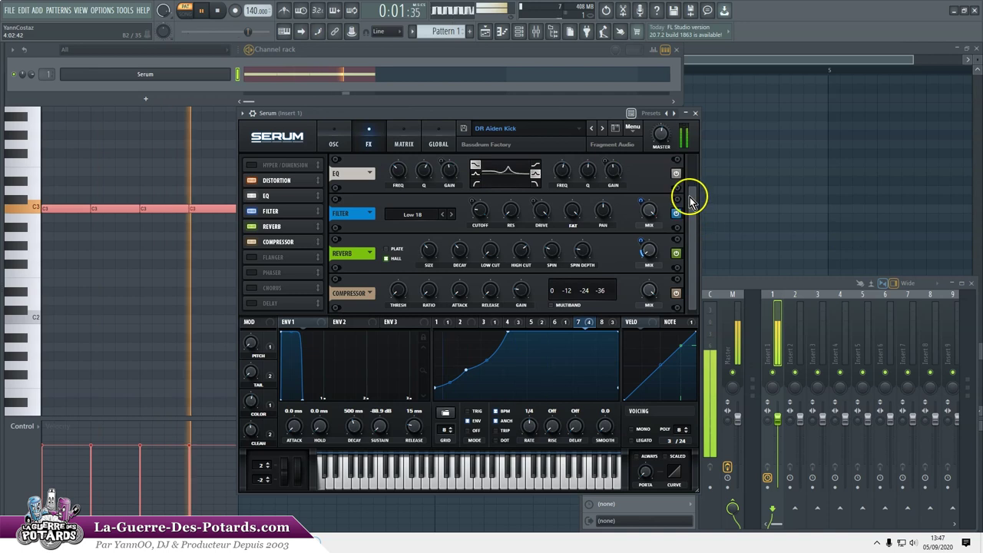
pyautogui.click(676, 292)
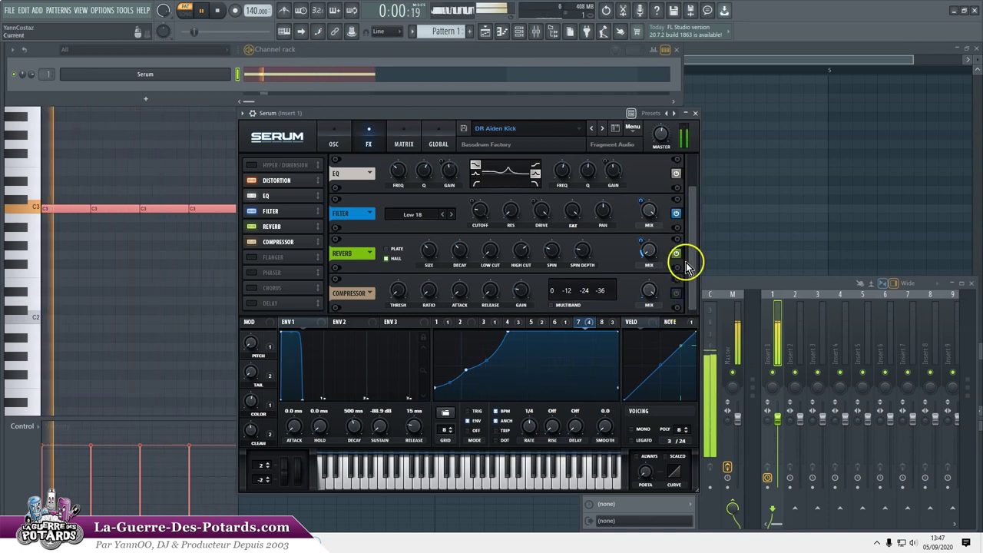
pyautogui.click(677, 254)
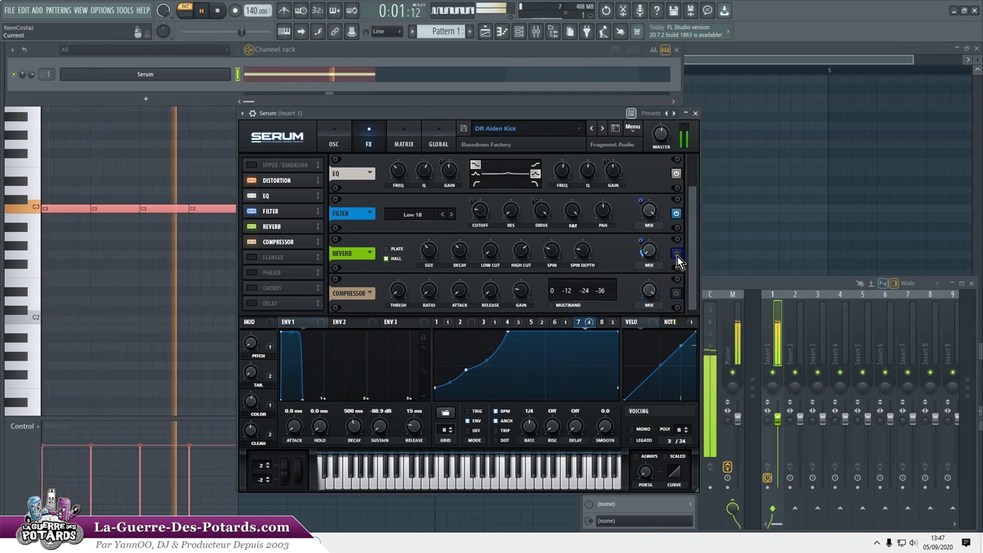
pyautogui.click(677, 215)
pyautogui.click(675, 174)
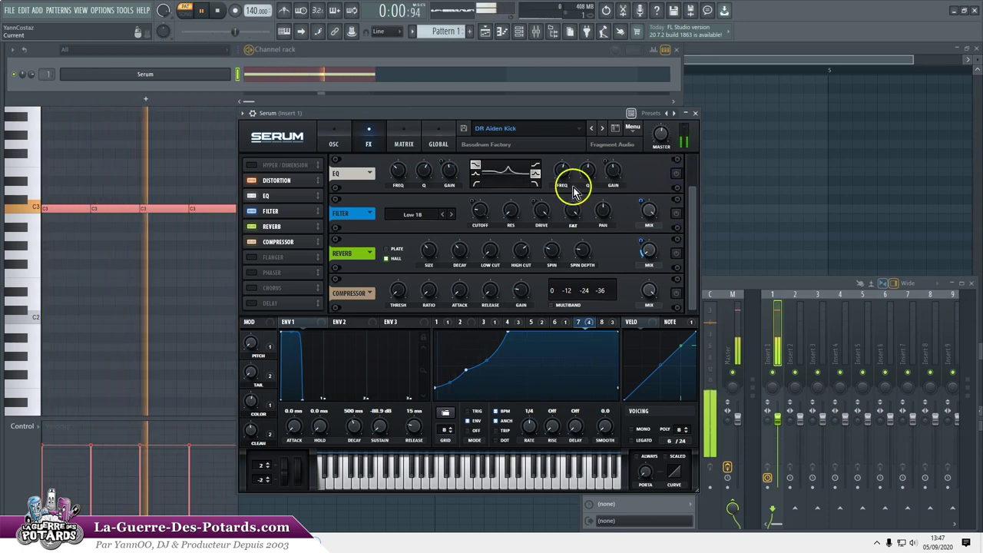
# Switch off the main filter and the noise oscillator on the oscillator page during pattern playback
pyautogui.click(334, 143)
pyautogui.press('space')
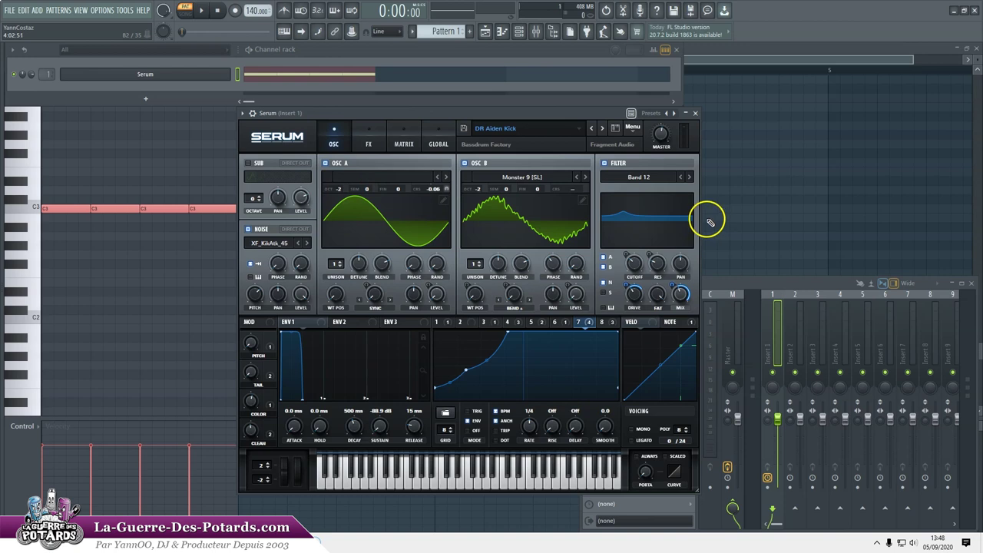
pyautogui.press('space')
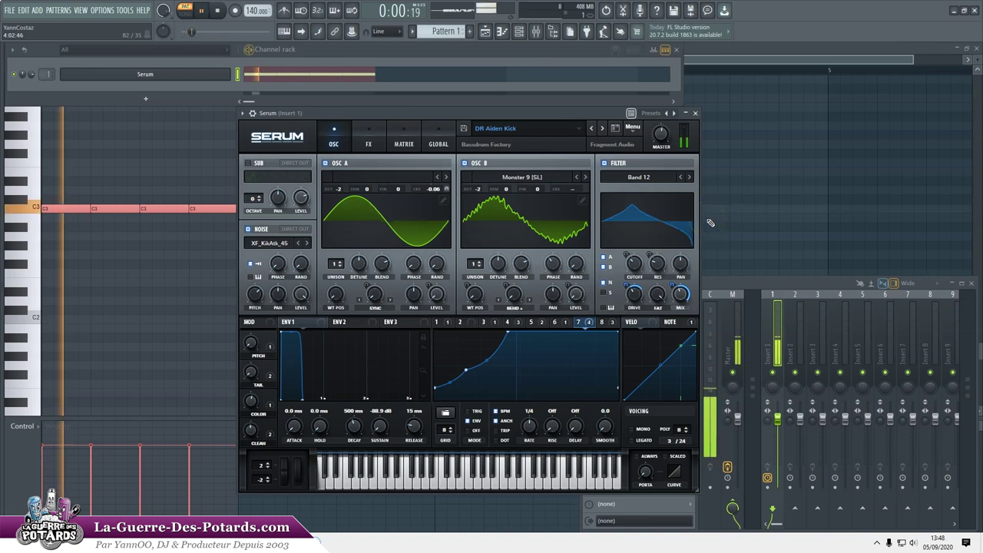
pyautogui.click(604, 163)
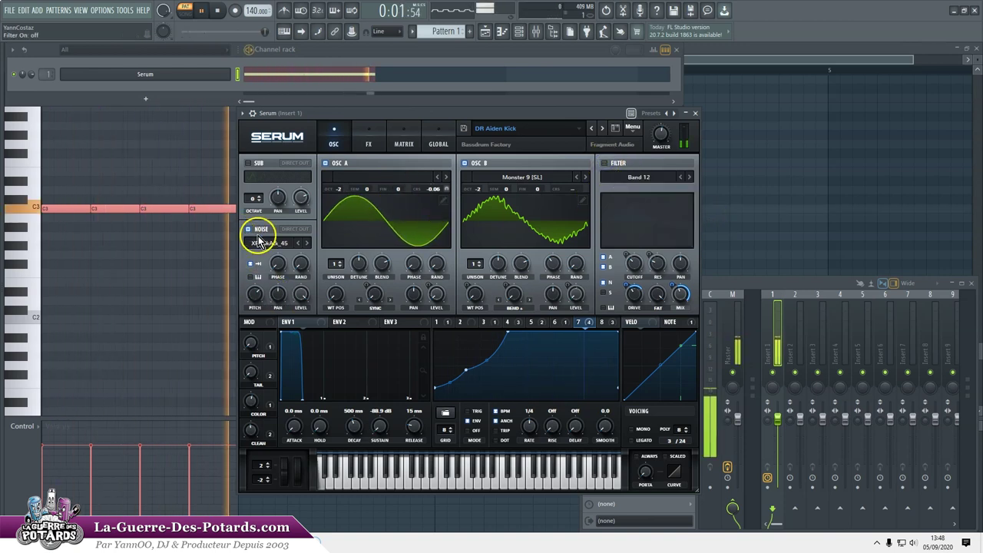
pyautogui.click(248, 229)
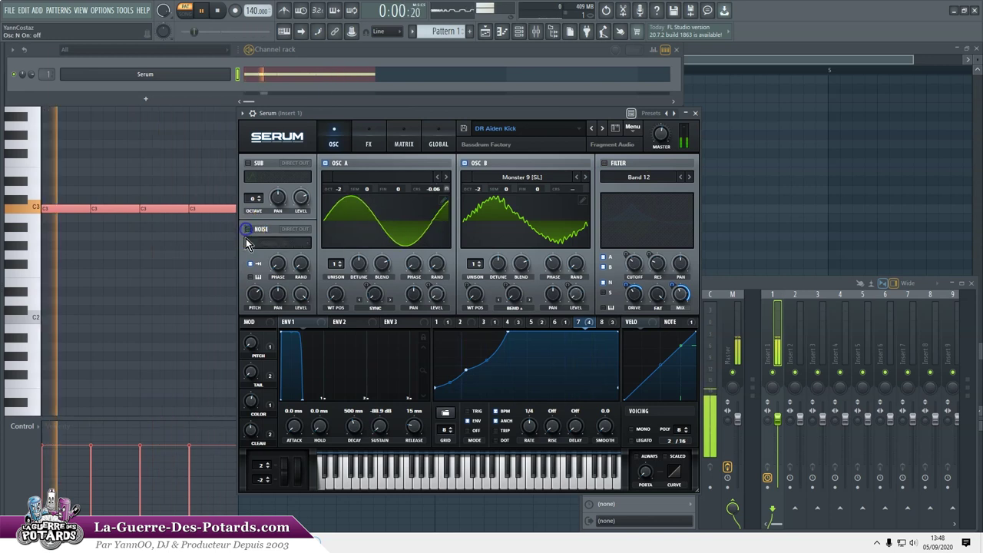
# Switch off oscillators B and A during pattern playback, ending with playback stopped
pyautogui.click(465, 163)
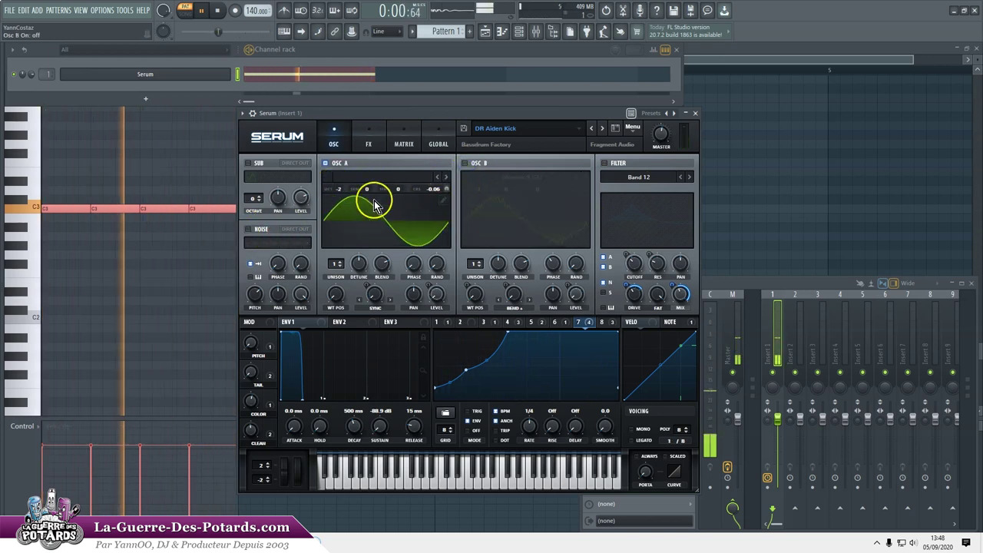
pyautogui.click(326, 164)
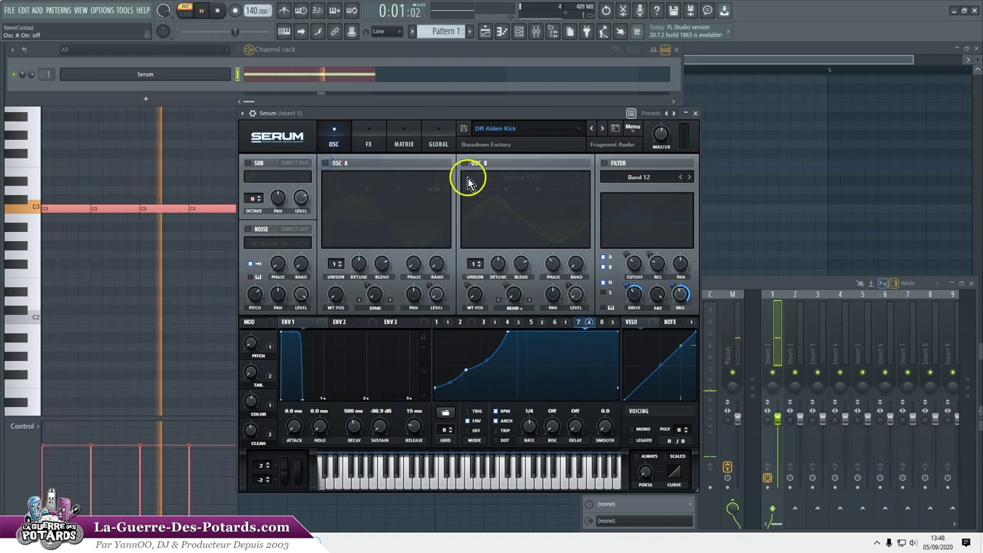
pyautogui.press('space')
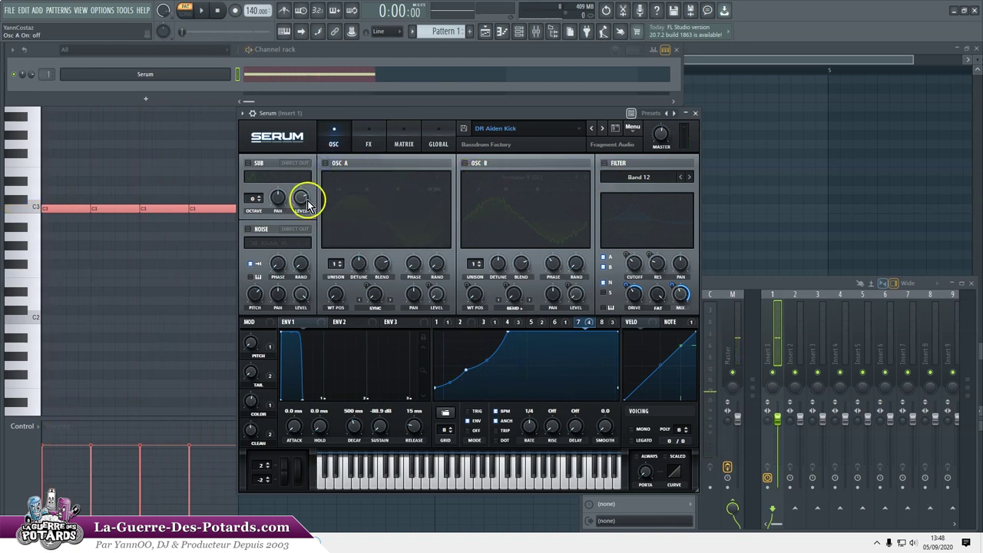
# Re-enable oscillator A, check the LFO 5 curve and listen to the oscillator alone in the kick pattern
pyautogui.click(326, 164)
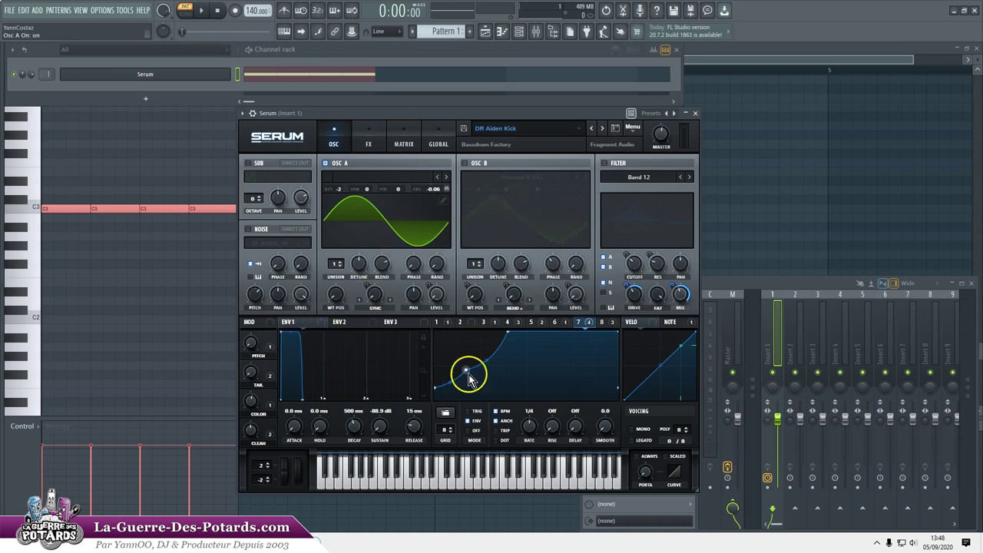
pyautogui.click(453, 325)
pyautogui.click(535, 322)
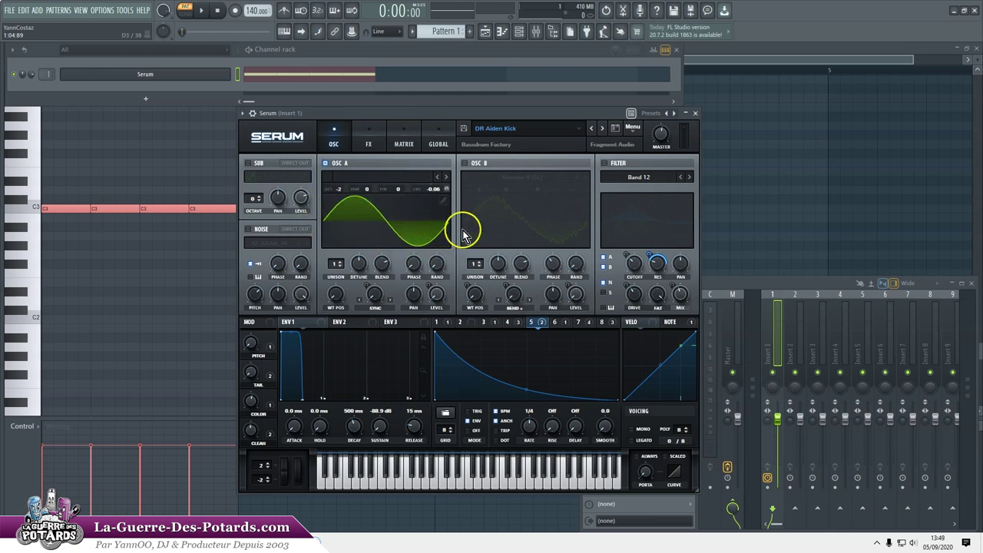
pyautogui.moveTo(412, 266); pyautogui.dragTo(437, 307)
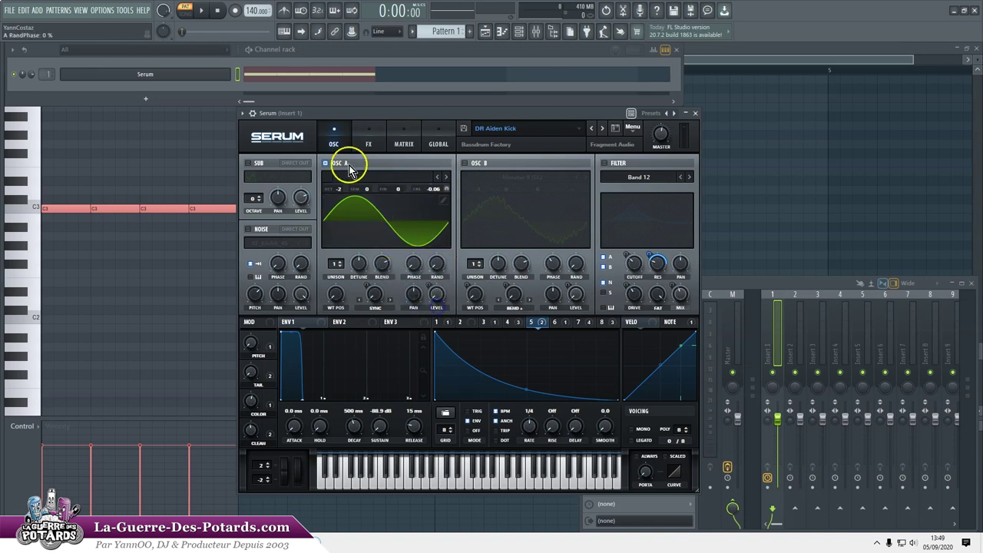
pyautogui.press('space')
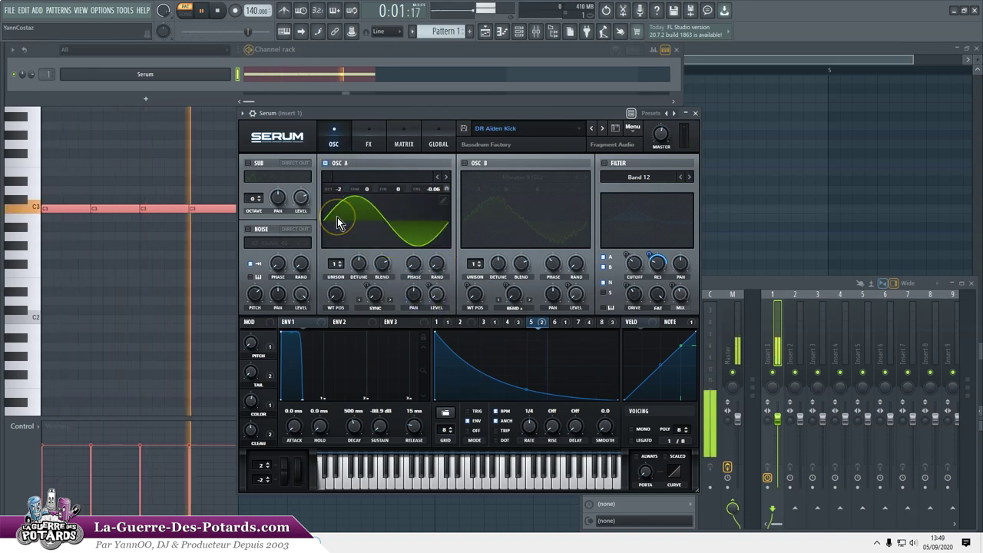
pyautogui.press('space')
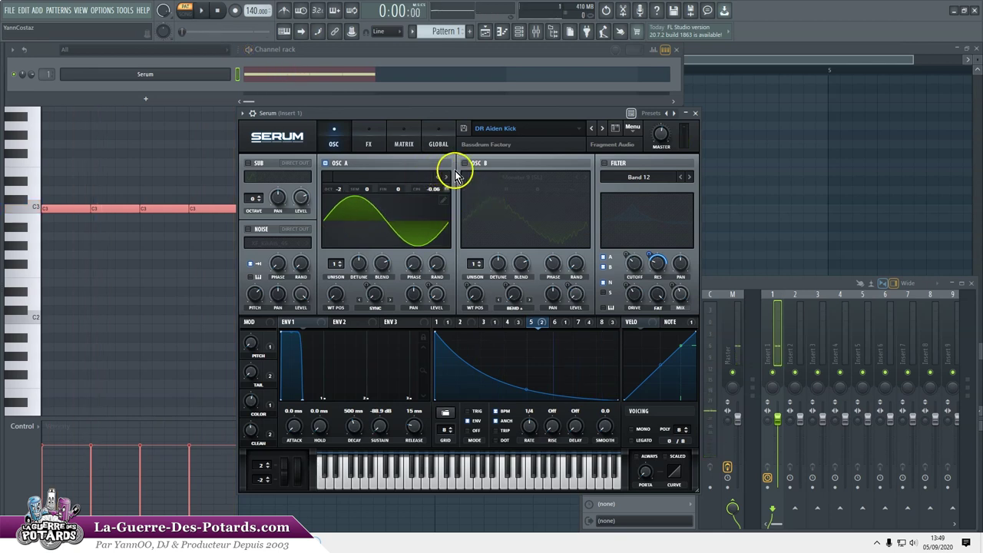
# Switch oscillator B back on and listen to both oscillators together in the pattern
pyautogui.click(464, 164)
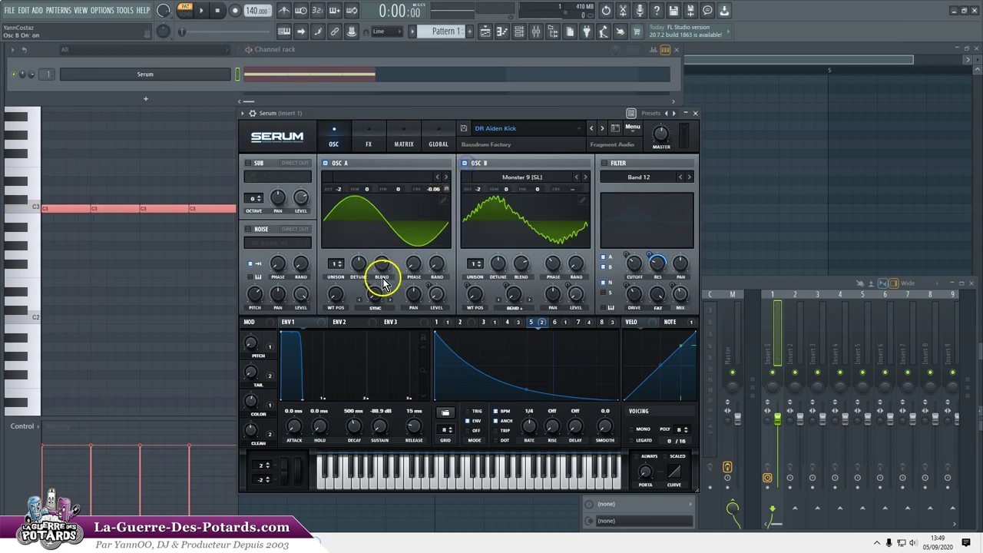
pyautogui.press('space')
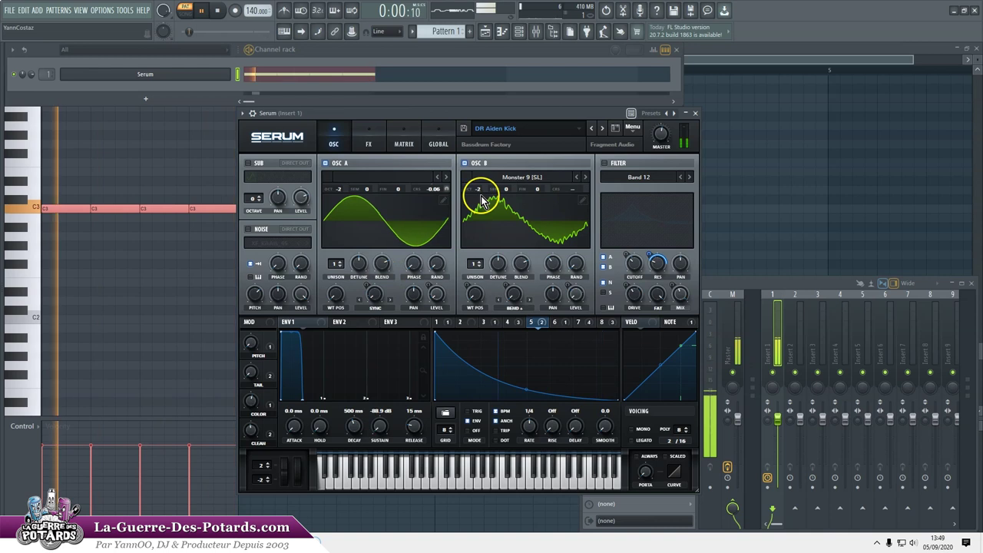
pyautogui.press('space')
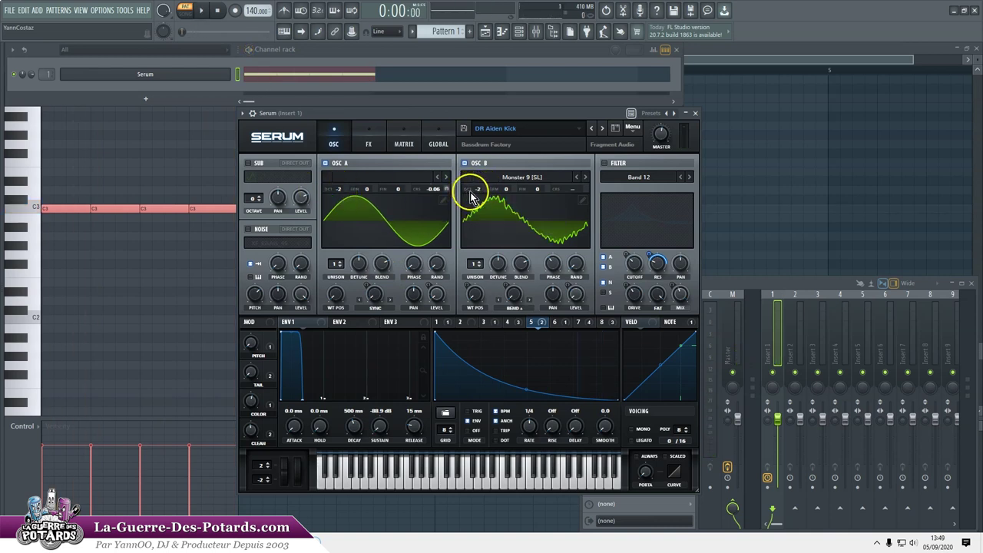
# Display the LFO 1 curve, re-enable the main Band 12 filter and listen to the pattern with it
pyautogui.click(440, 323)
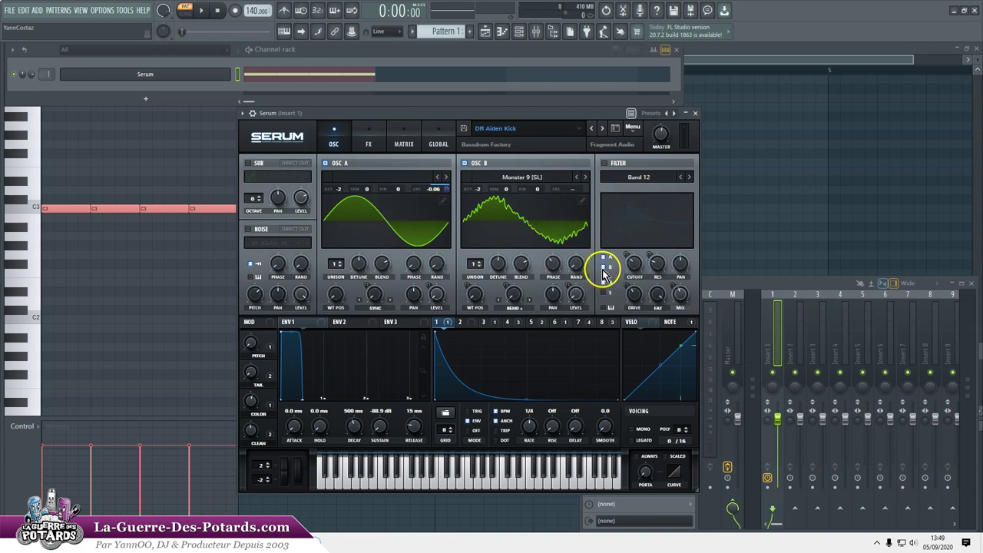
pyautogui.click(606, 163)
pyautogui.press('space')
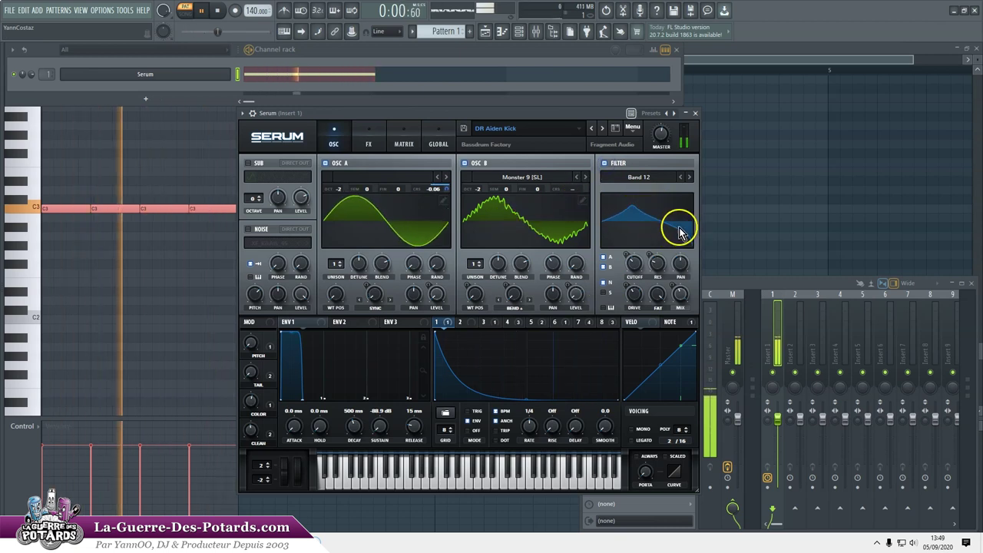
pyautogui.press('space')
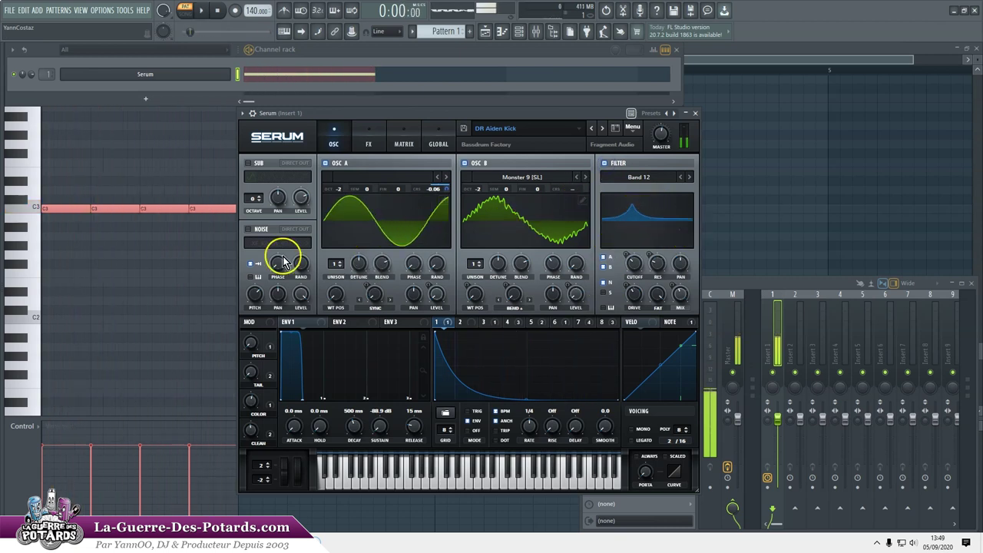
# Turn the noise oscillator back on and play the kick pattern with the noise layer included
pyautogui.click(248, 230)
pyautogui.press('space')
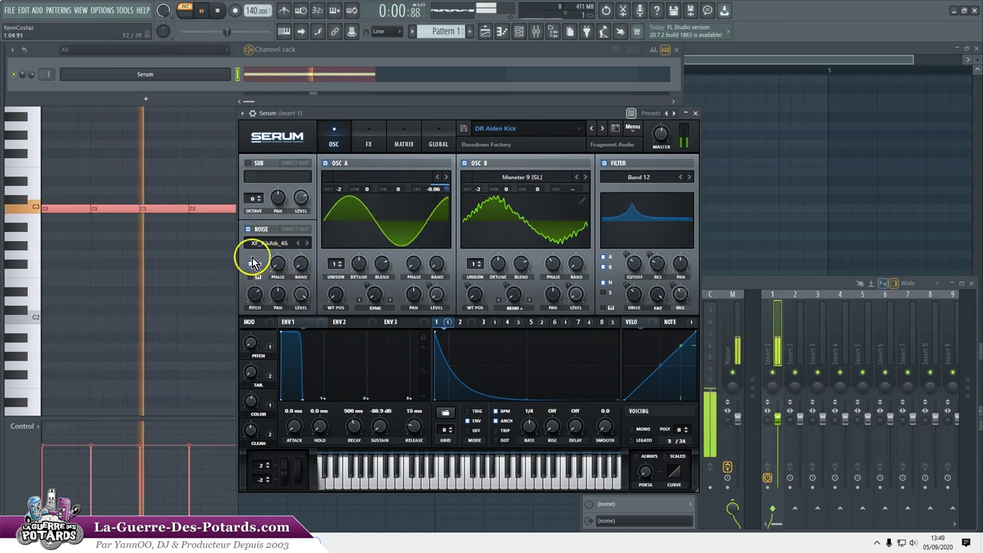
pyautogui.press('space')
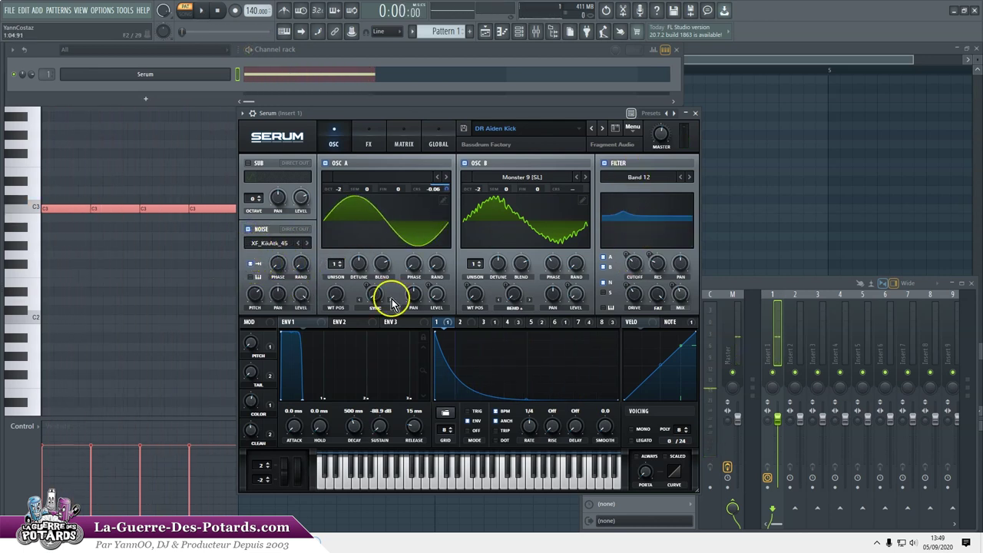
# Re-enable the EQ, Filter, Reverb and Compressor in Serum's effects chain while the pattern plays
pyautogui.click(370, 143)
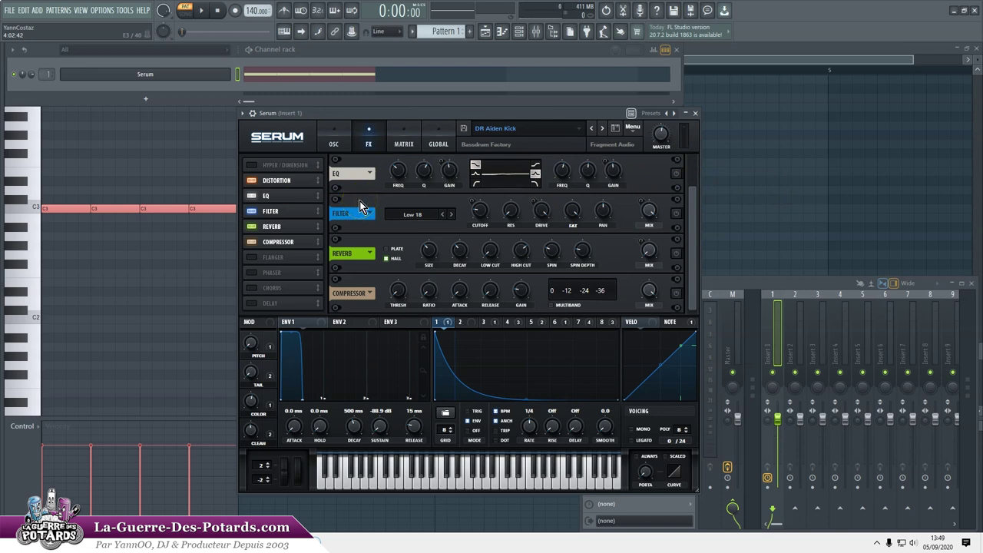
pyautogui.press('space')
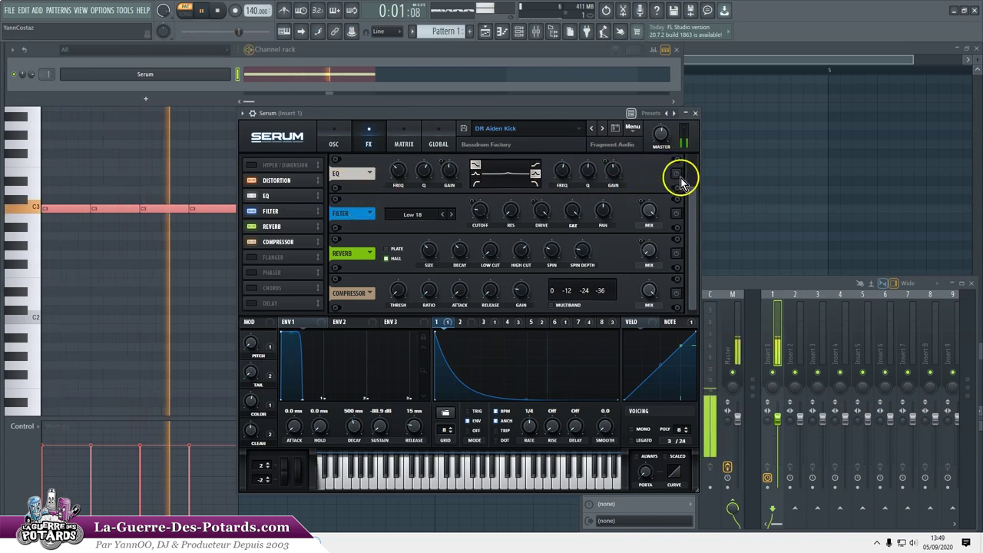
pyautogui.click(680, 216)
pyautogui.click(679, 215)
pyautogui.click(676, 254)
pyautogui.click(677, 293)
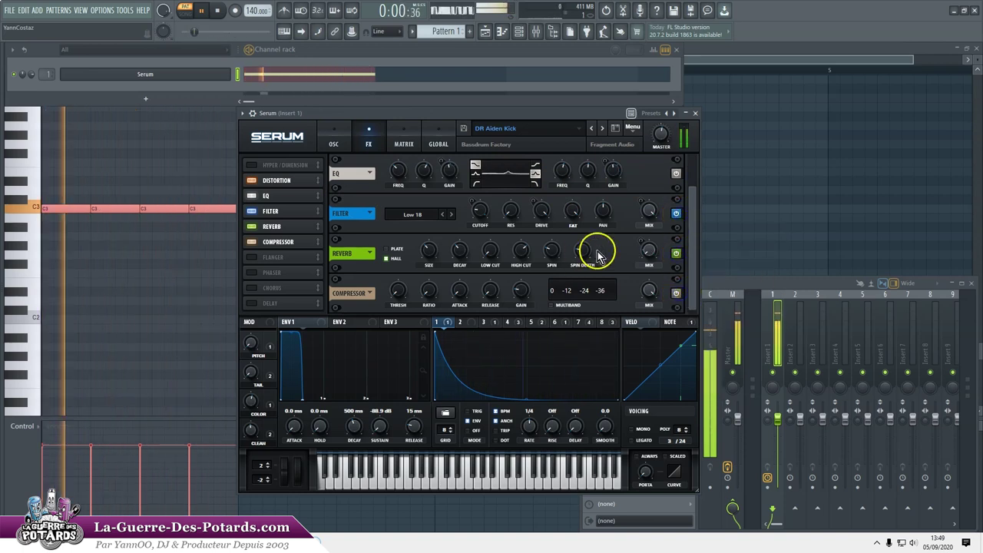
pyautogui.press('space')
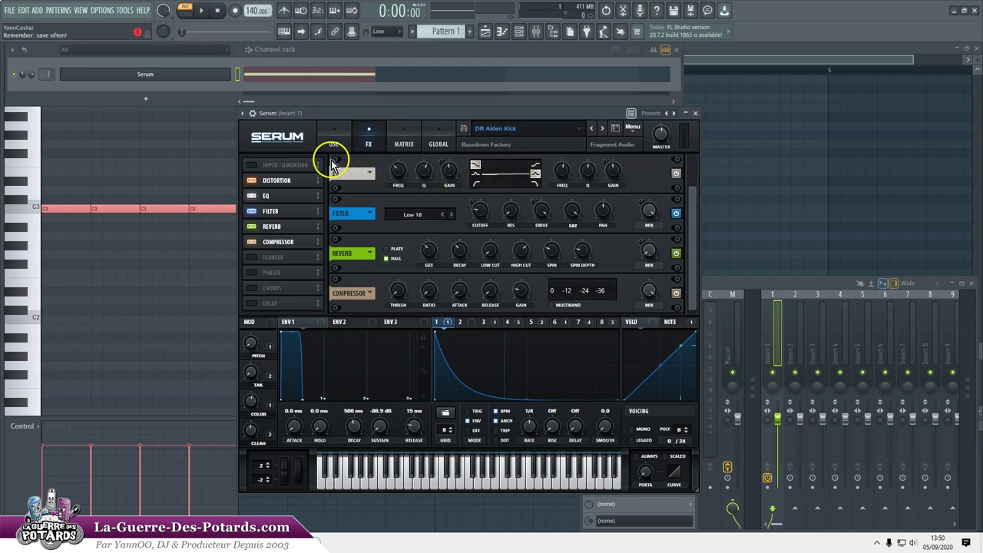
# Review the effects chain from the Distortion at its start and compare it with the oscillator page
pyautogui.scroll(3, 665, 232)
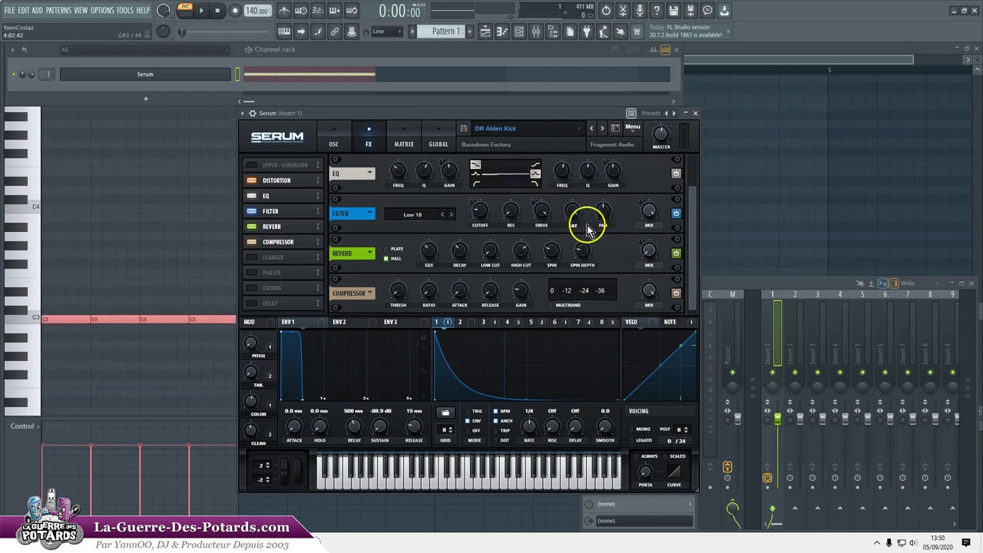
pyautogui.moveTo(689, 203); pyautogui.dragTo(694, 164)
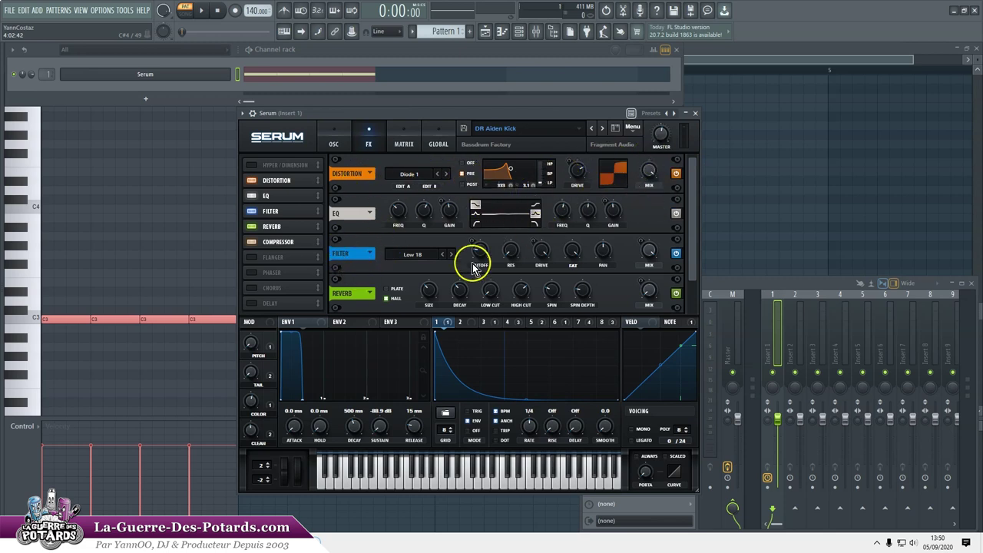
pyautogui.click(322, 133)
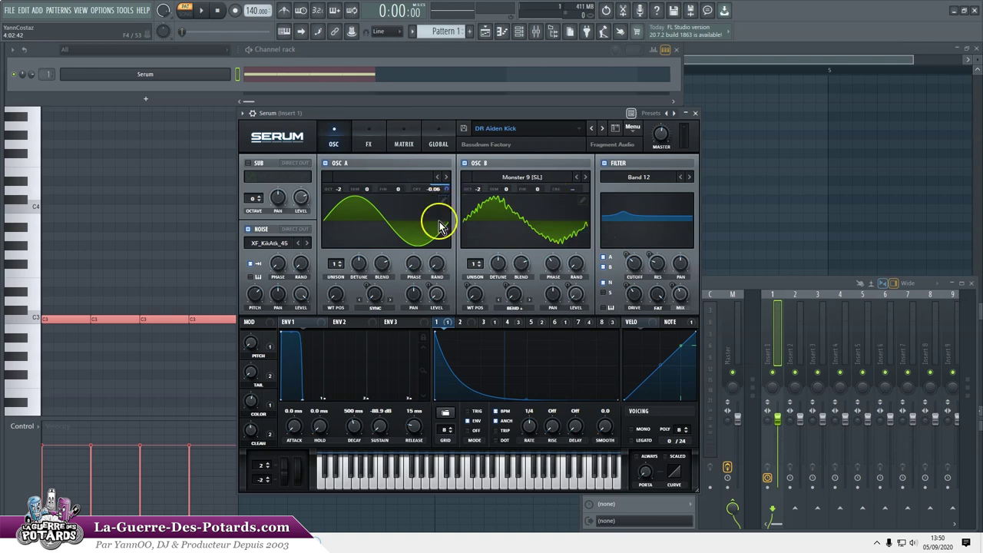
pyautogui.click(376, 147)
pyautogui.click(330, 145)
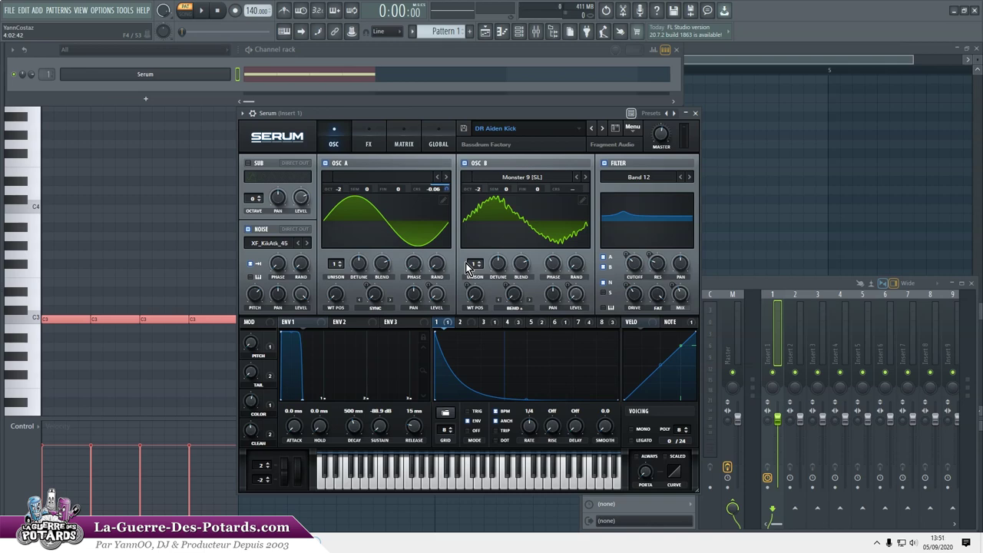
# Switch to the browser page "Ton Usine à Instrus JAMAIS ENTENDUS AILLEURS...", view it and return to FL Studio
pyautogui.hotkey('alt', 'Tab')
pyautogui.hotkey('alt', 'Tab')
pyautogui.press('Tab')
pyautogui.press('Tab')
pyautogui.press('Tab')
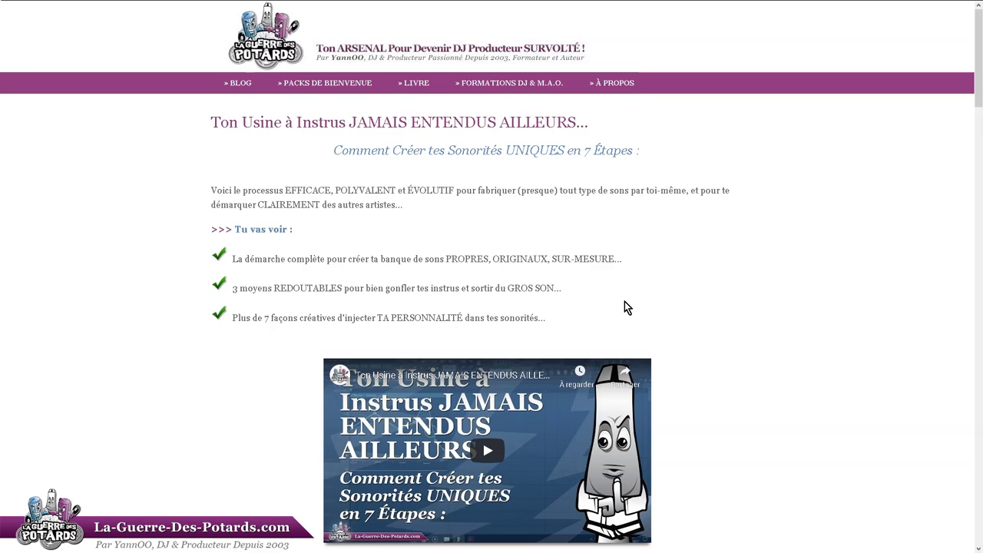
pyautogui.hotkey('alt', 'Tab')
pyautogui.hotkey('alt', 'Tab')
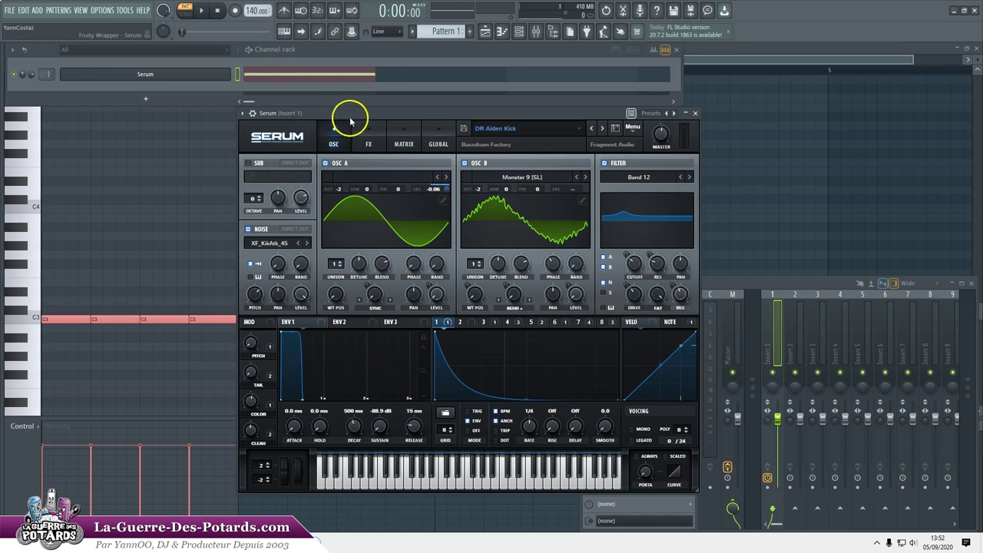
# Move the Serum window aside, uncovering part of the mixer, and display the preset's effects chain
pyautogui.moveTo(375, 116); pyautogui.dragTo(307, 116)
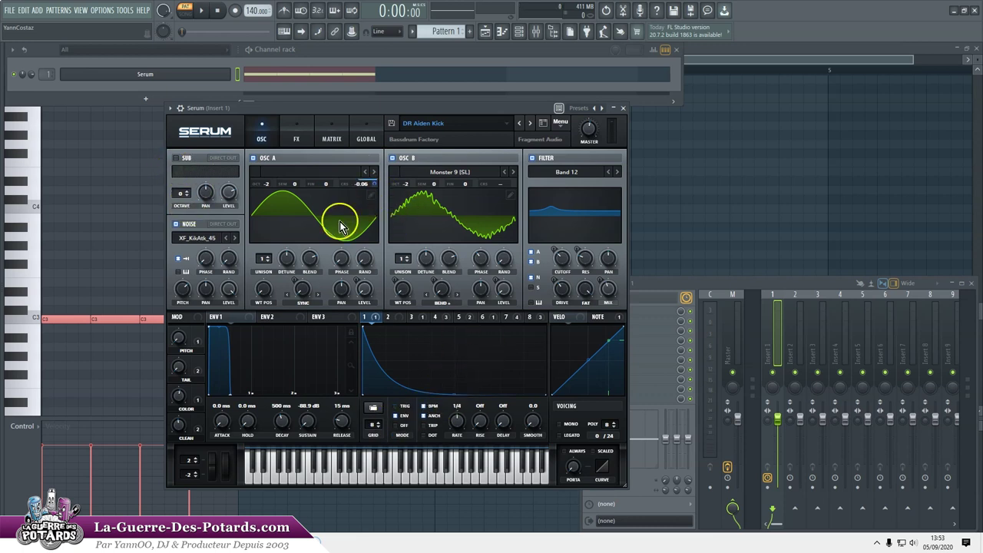
pyautogui.click(296, 129)
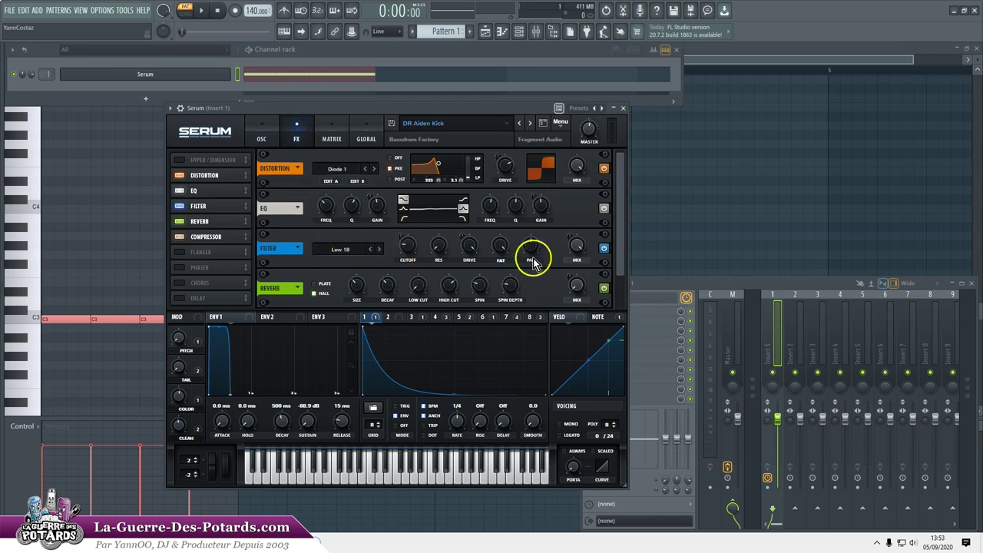